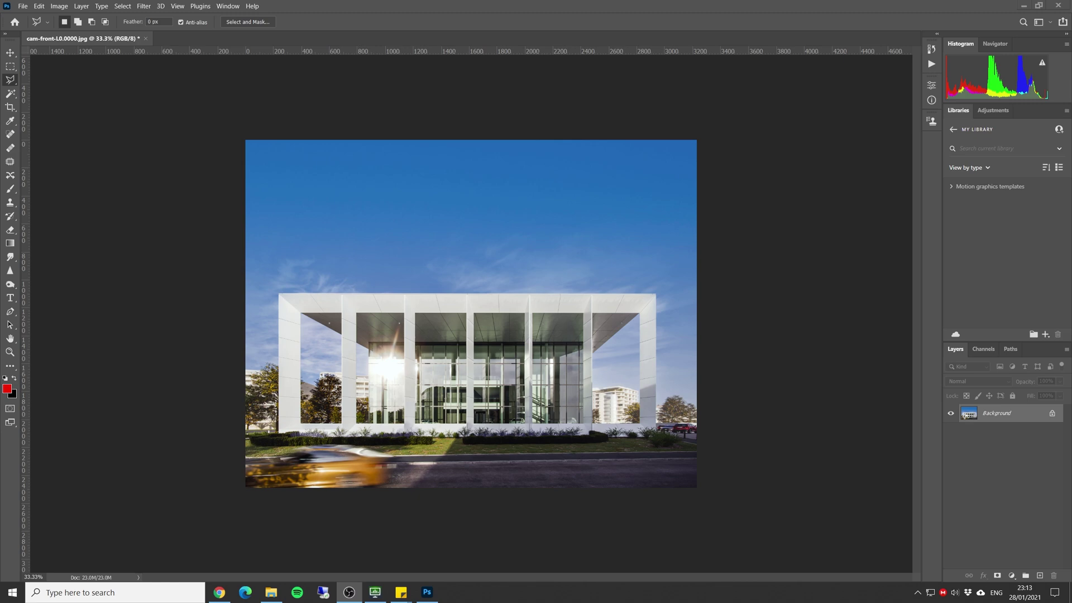
Open Sky Replacement and pick the dark wispy-cloud Blue Skies preset for the building photo
click(39, 7)
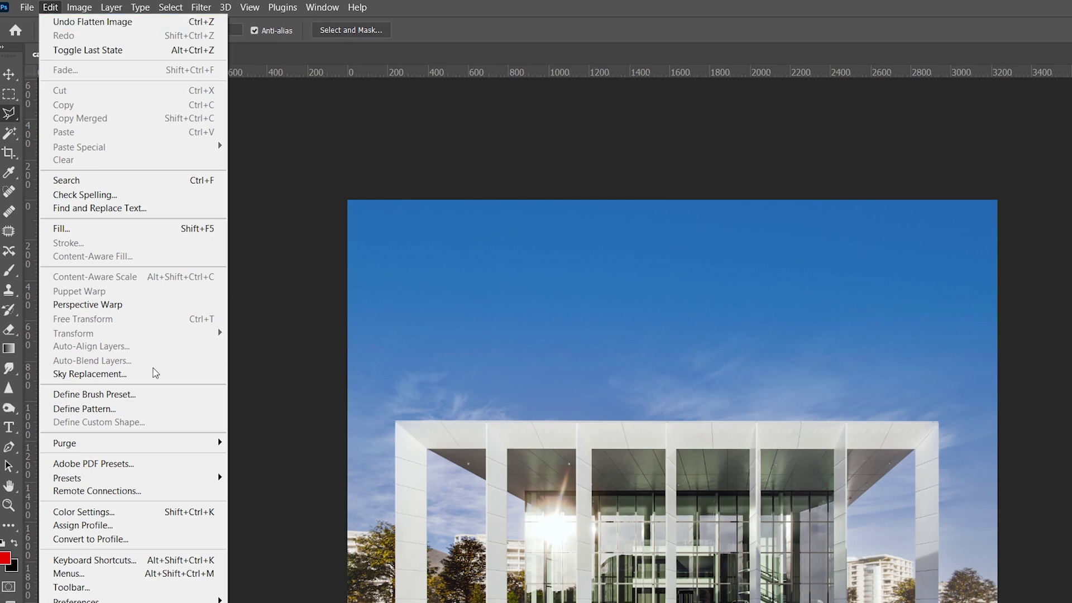
click(129, 374)
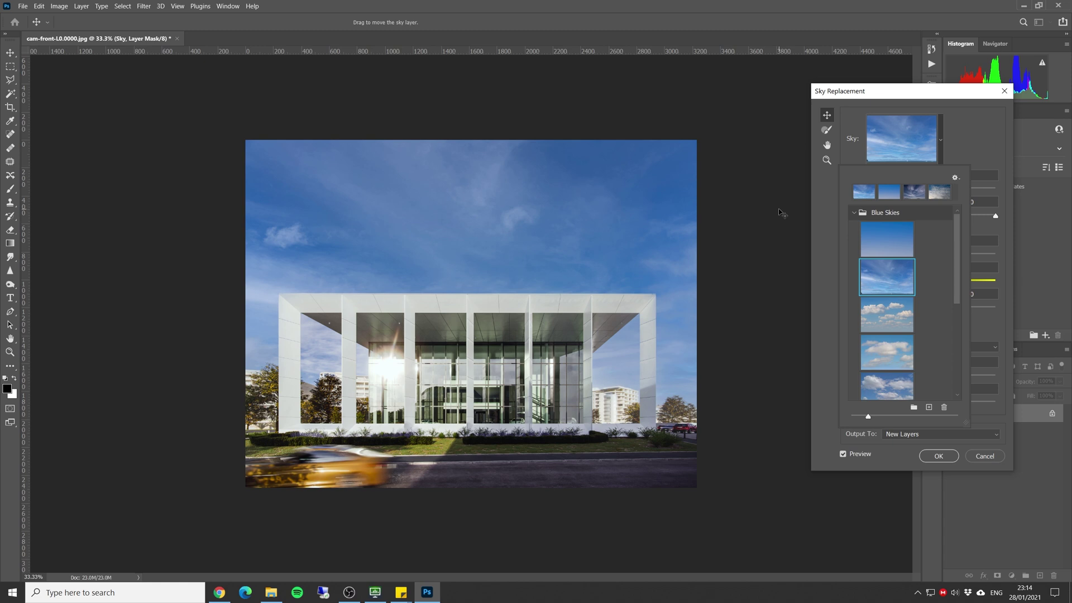
drag(961, 270, 959, 275)
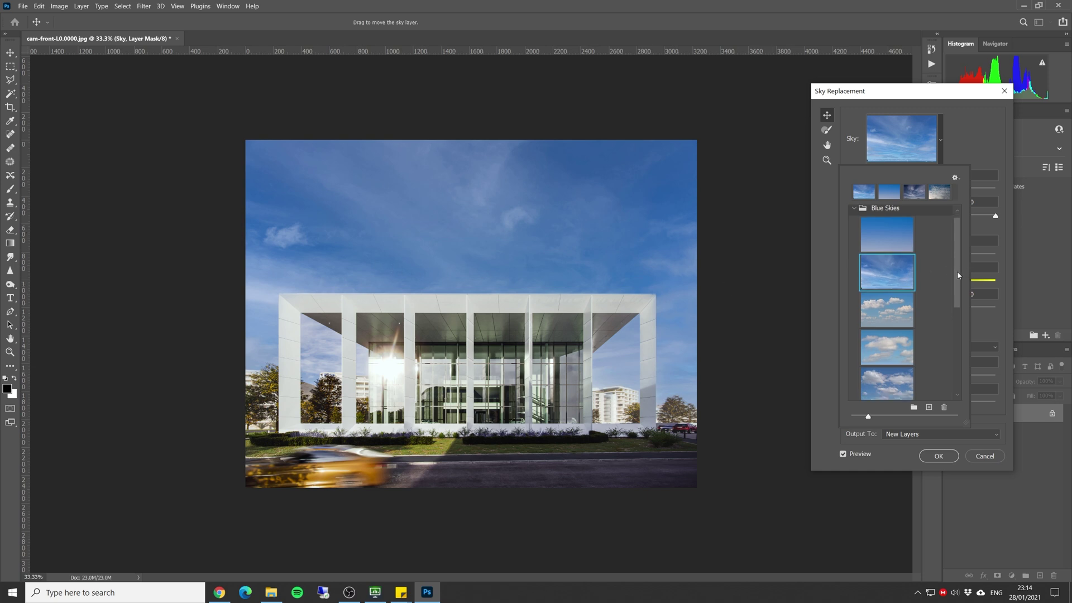
scroll(919, 276, down, 1)
click(951, 262)
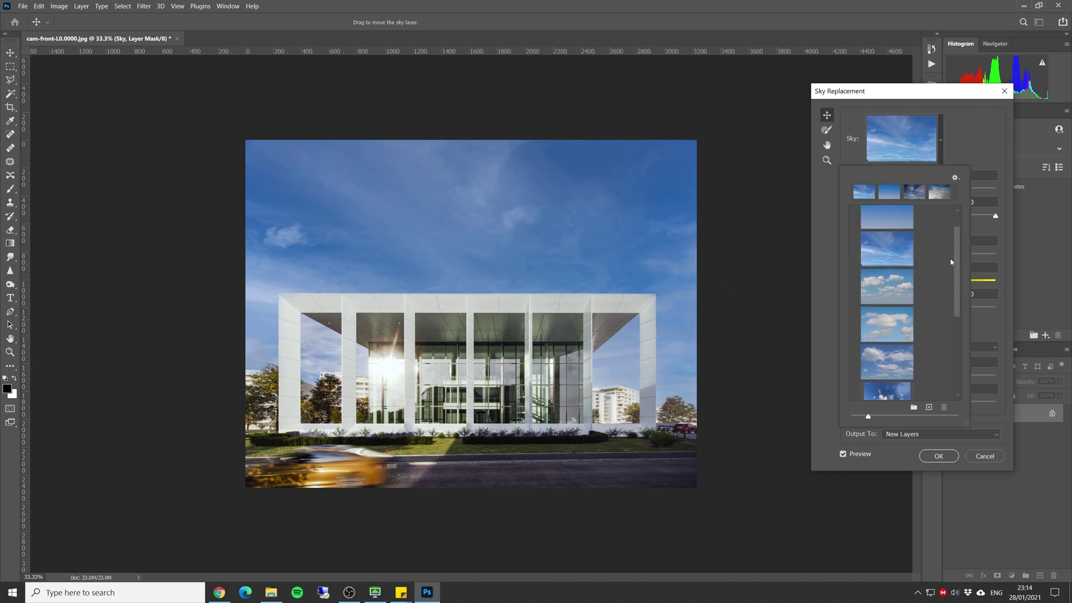
click(910, 298)
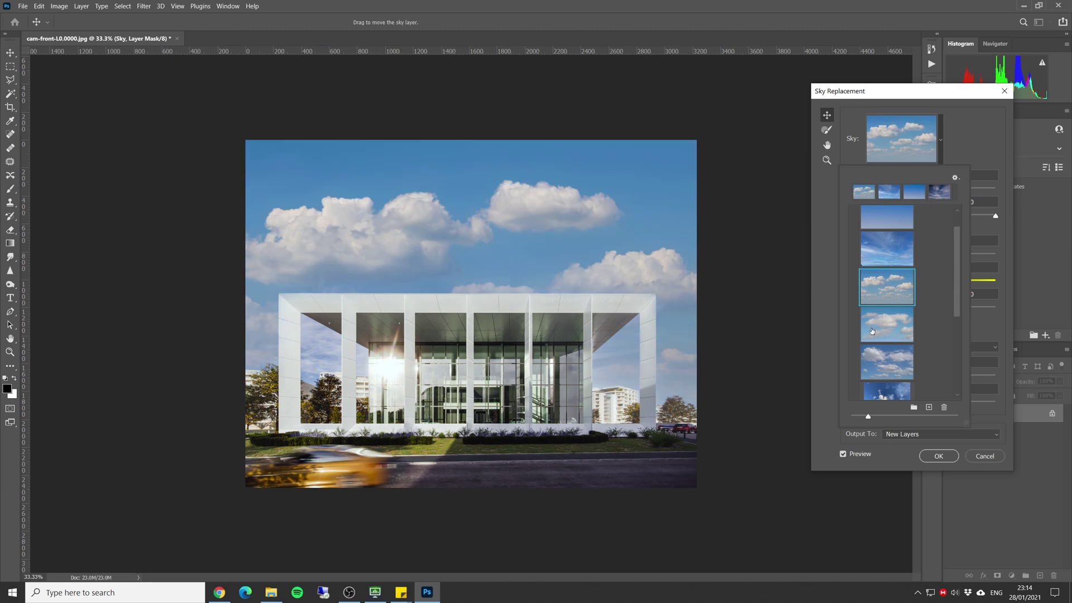
click(893, 328)
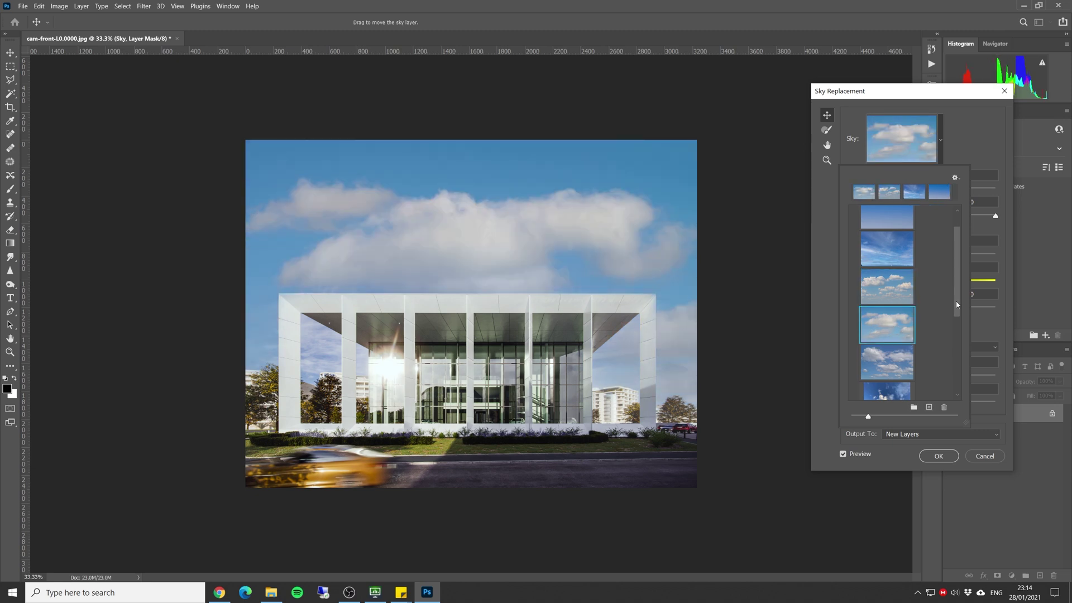
scroll(918, 333, down, 1)
click(888, 343)
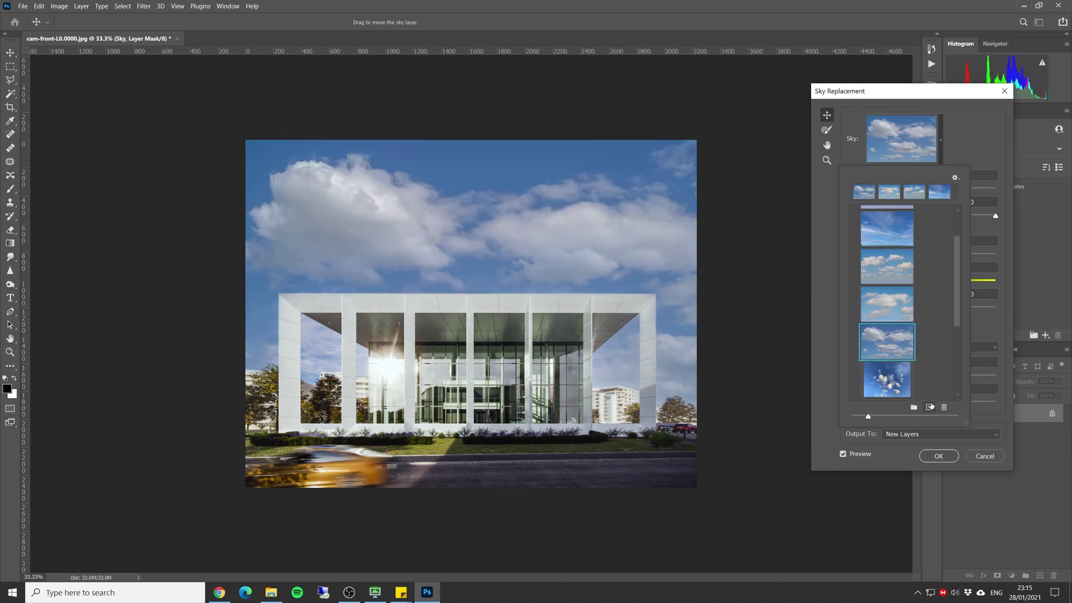
key(Down)
key(Down)
key(Down)
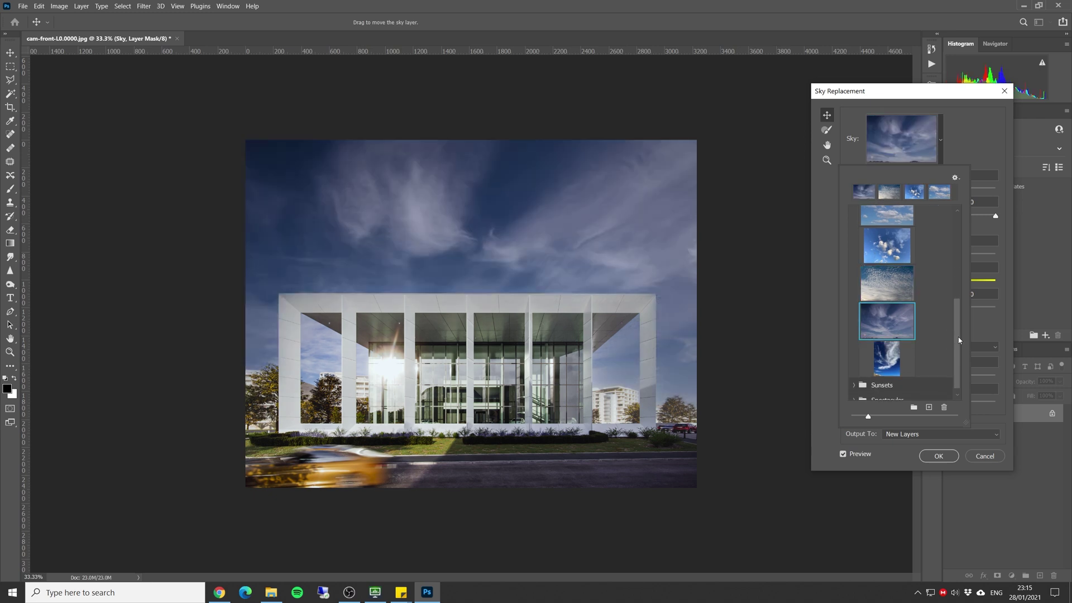
scroll(956, 339, up, 1)
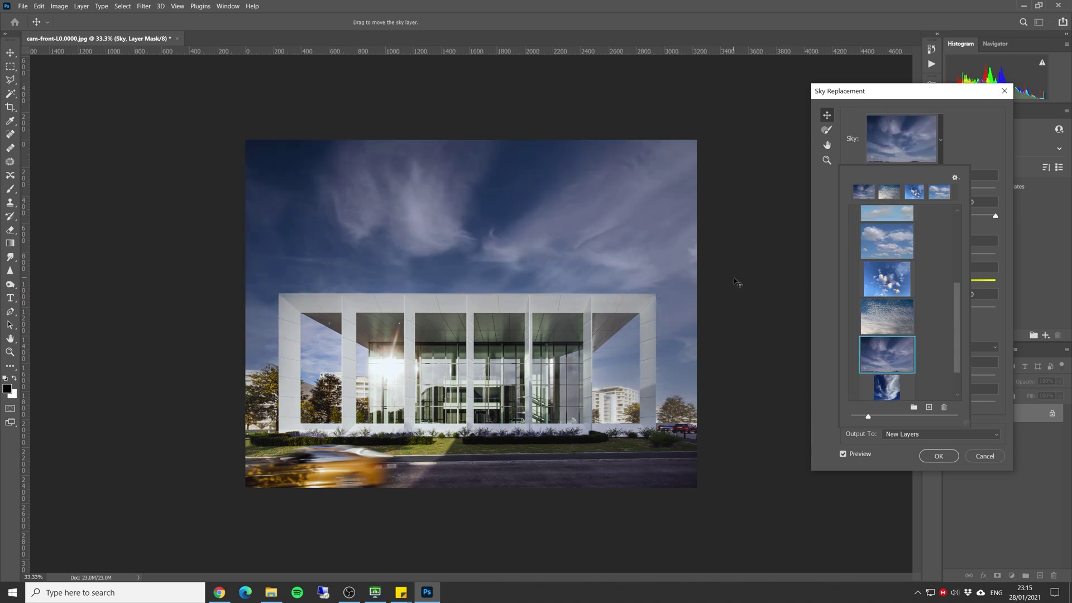
click(819, 364)
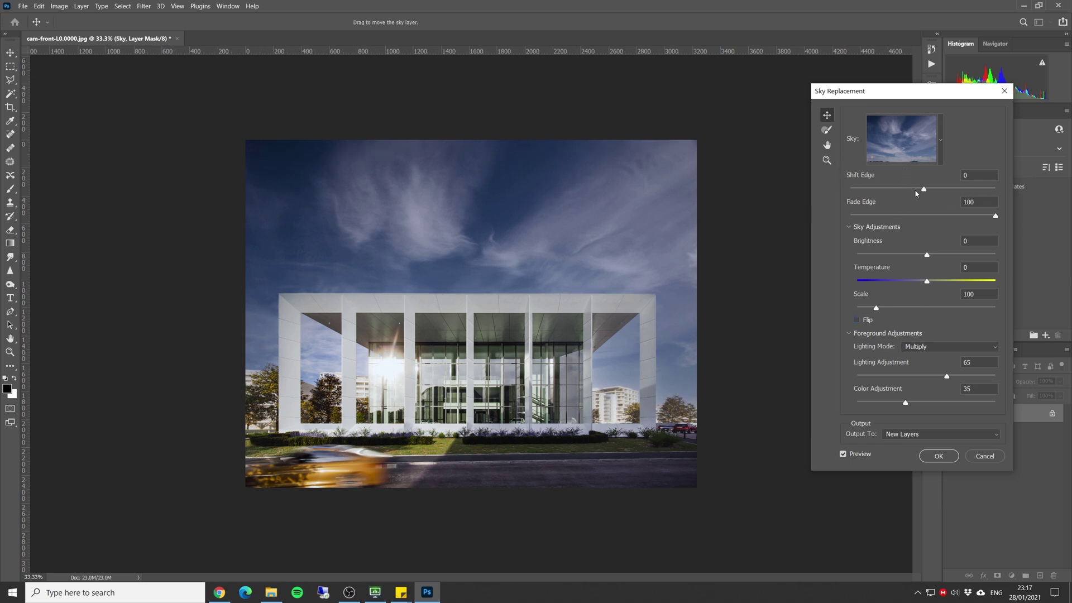
Set the sky's Shift Edge to -23 and Fade Edge to 33
drag(923, 189, 910, 189)
click(939, 189)
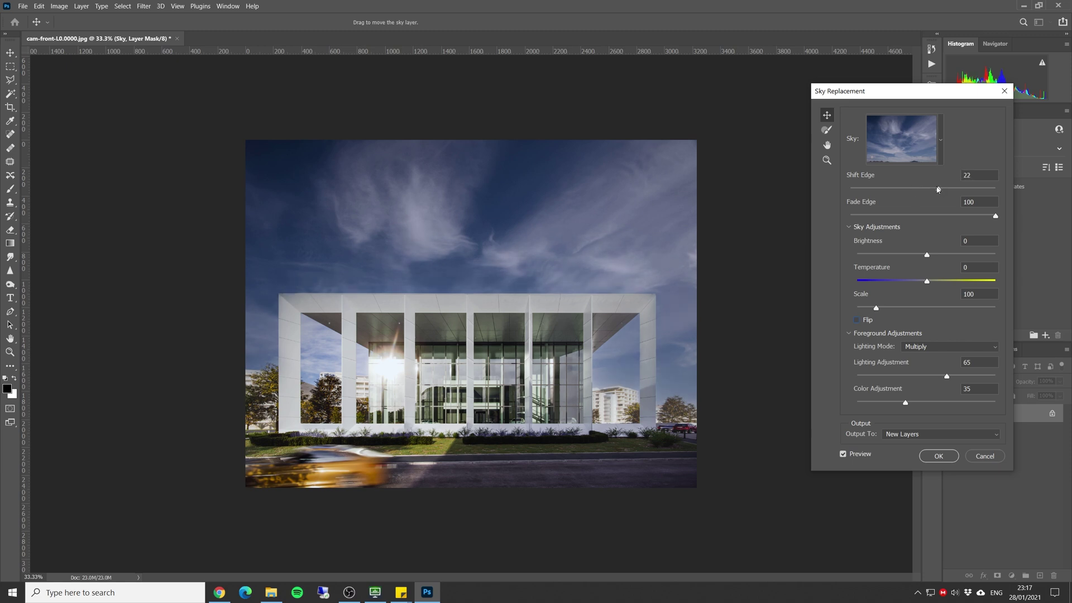
click(921, 189)
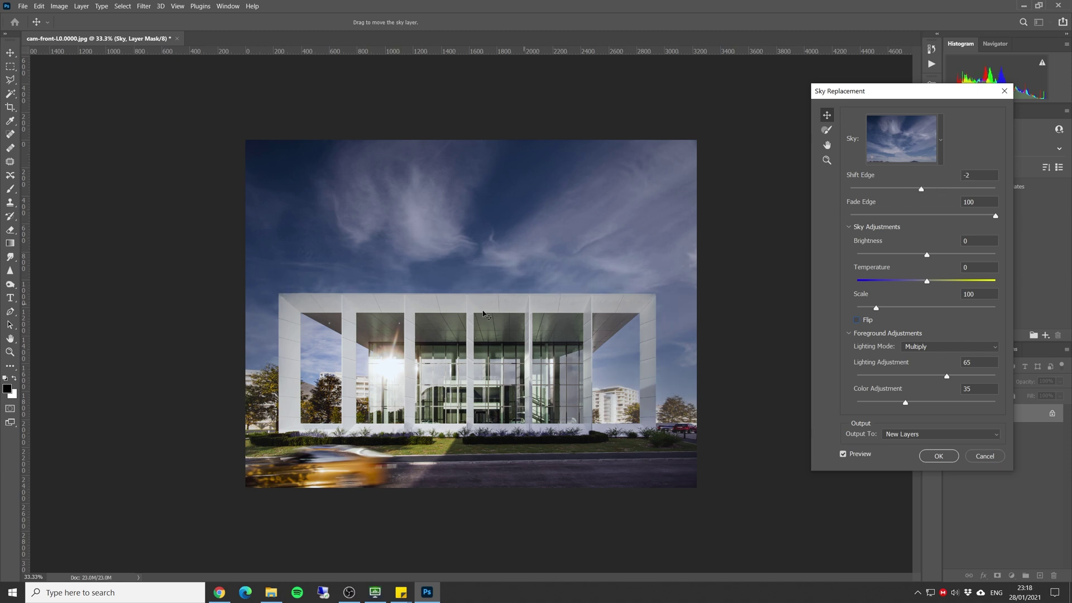
click(903, 189)
click(878, 189)
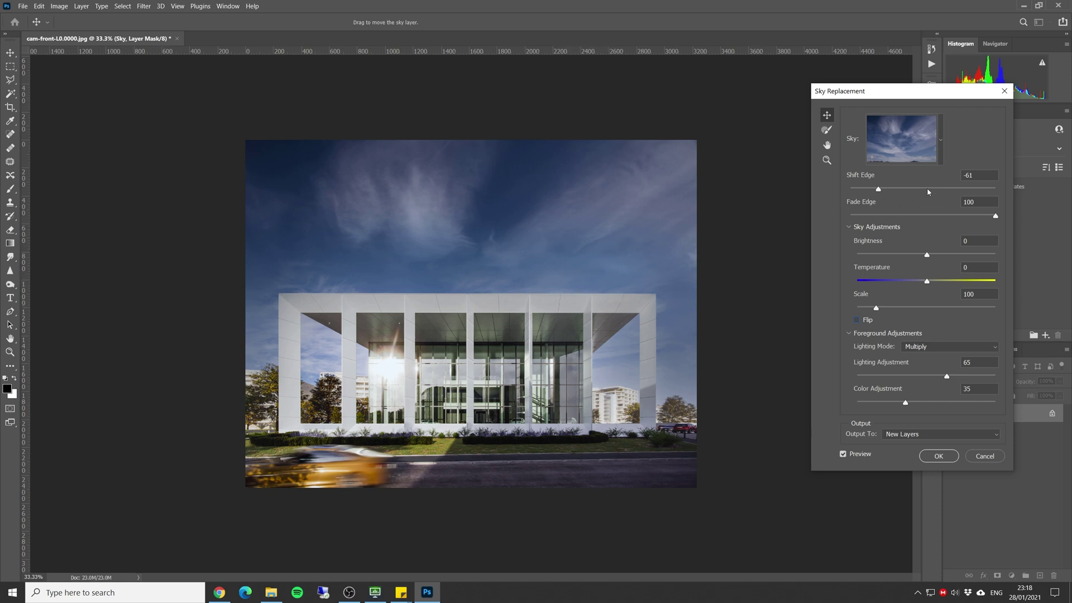
drag(928, 189, 981, 191)
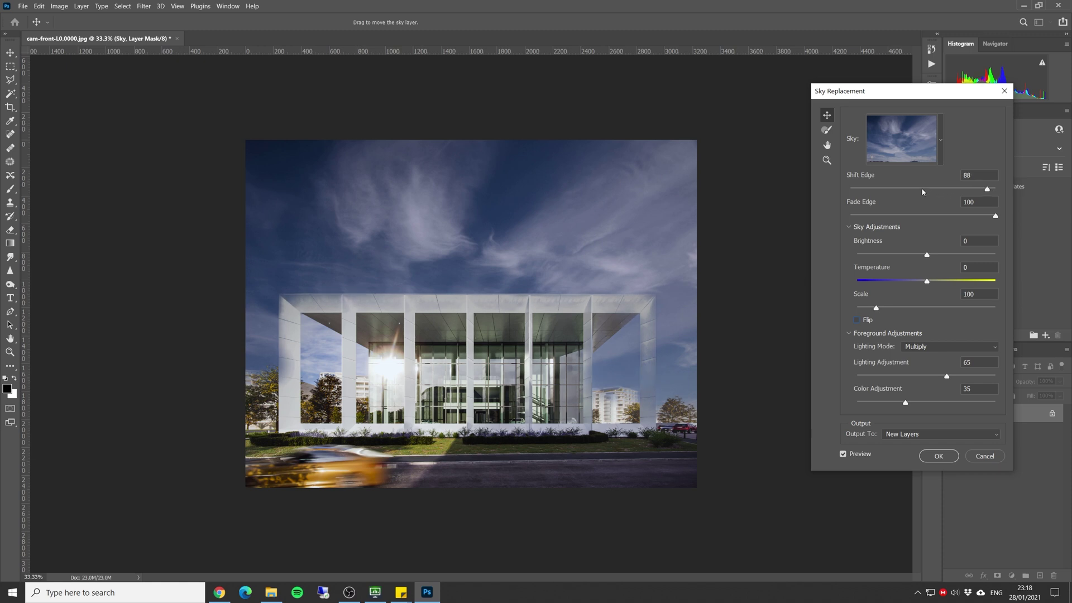
drag(923, 191, 907, 192)
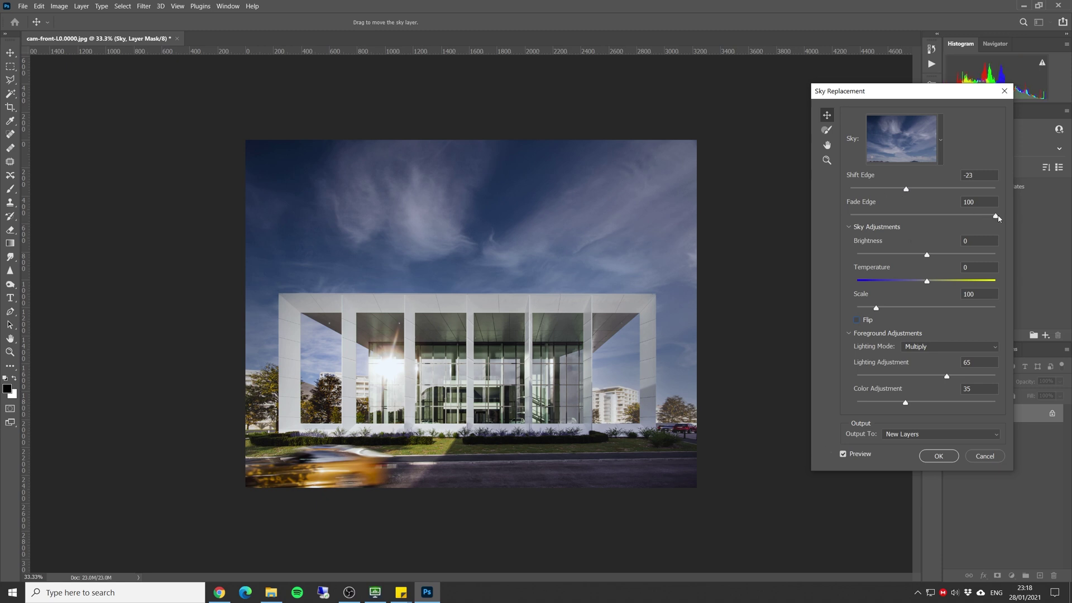
drag(996, 217, 843, 215)
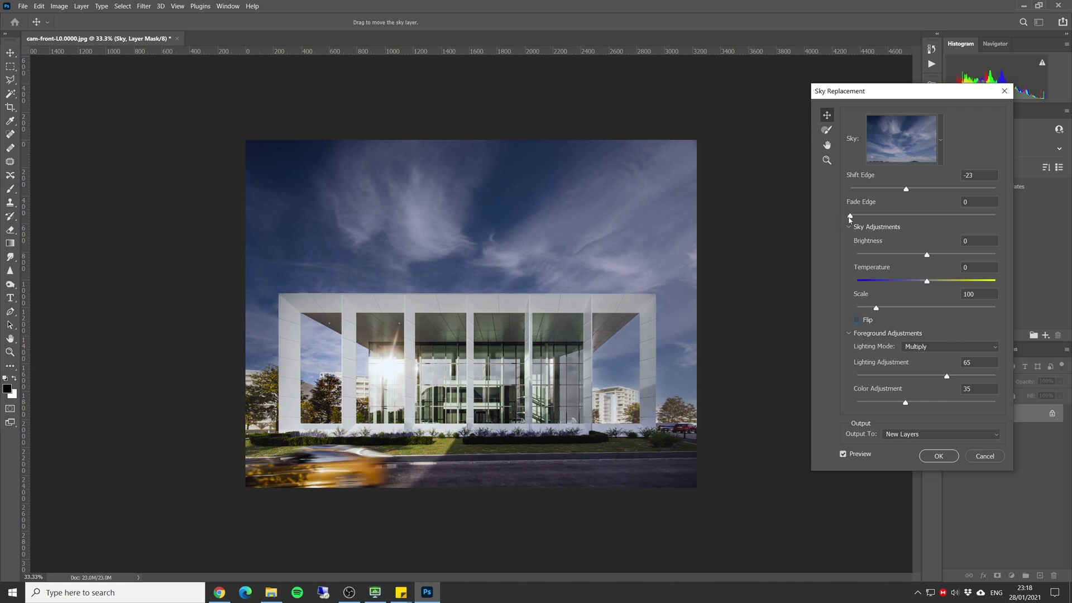
drag(850, 217, 899, 217)
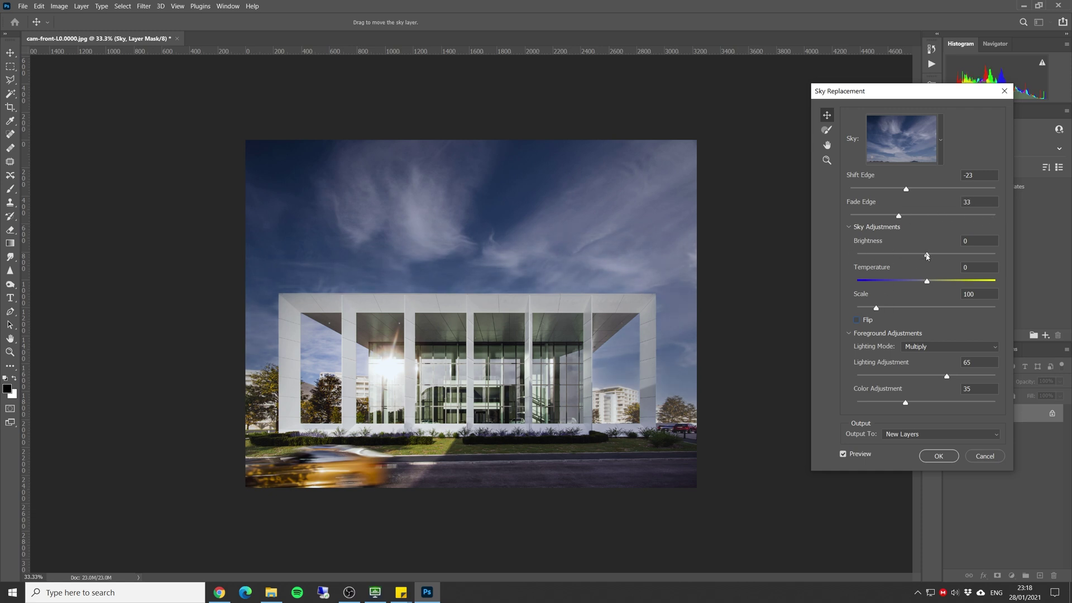
Set the replacement sky's Brightness to 55 and Temperature to -10
drag(927, 254, 963, 255)
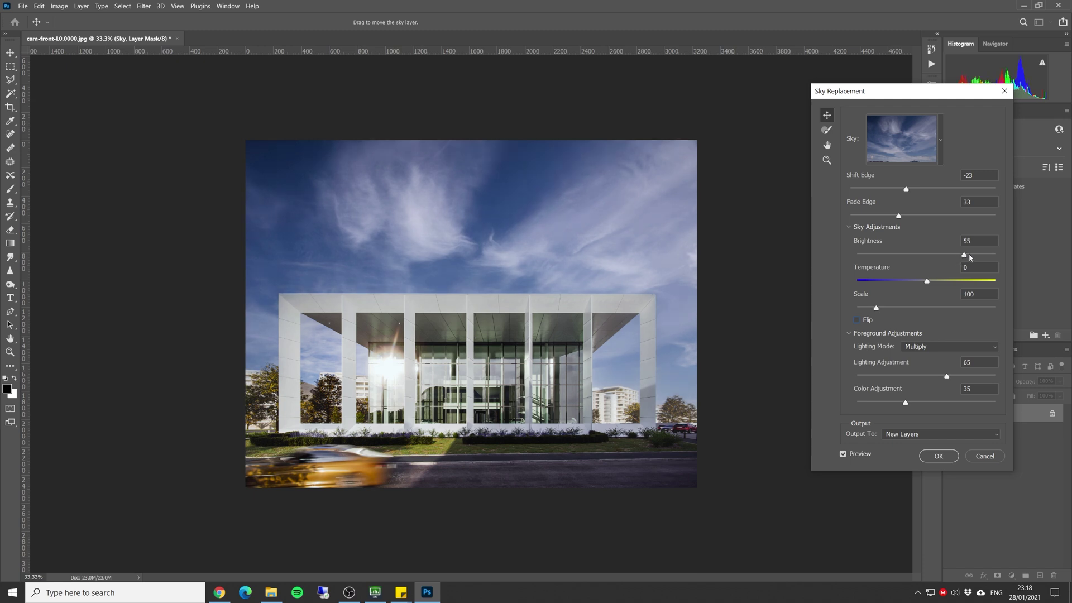
click(983, 280)
click(876, 281)
click(919, 281)
Scale the replacement sky to 119 and flip it horizontally
click(889, 307)
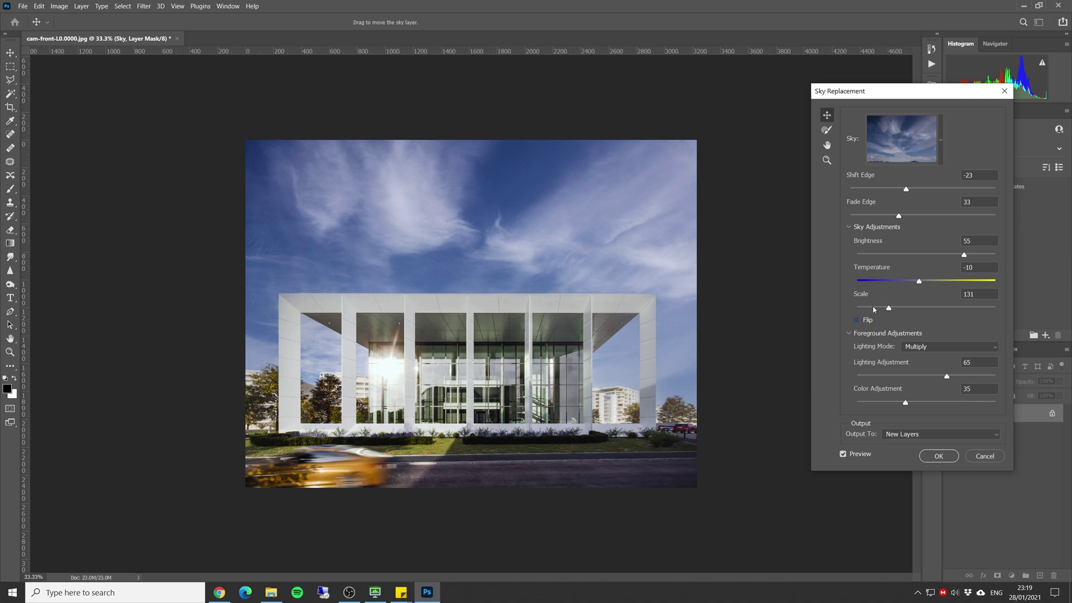
click(870, 308)
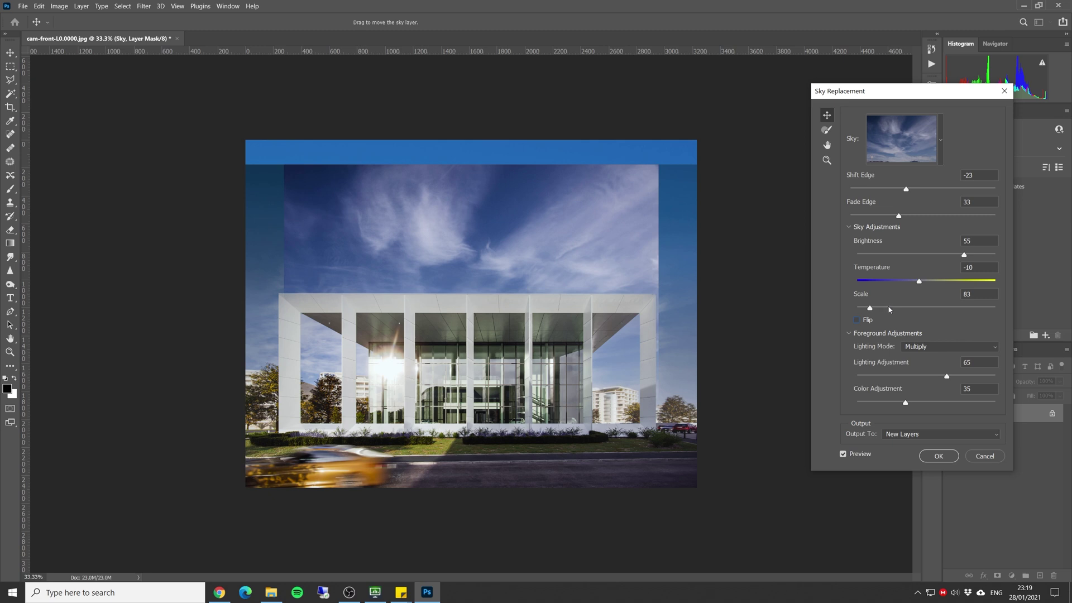
click(889, 307)
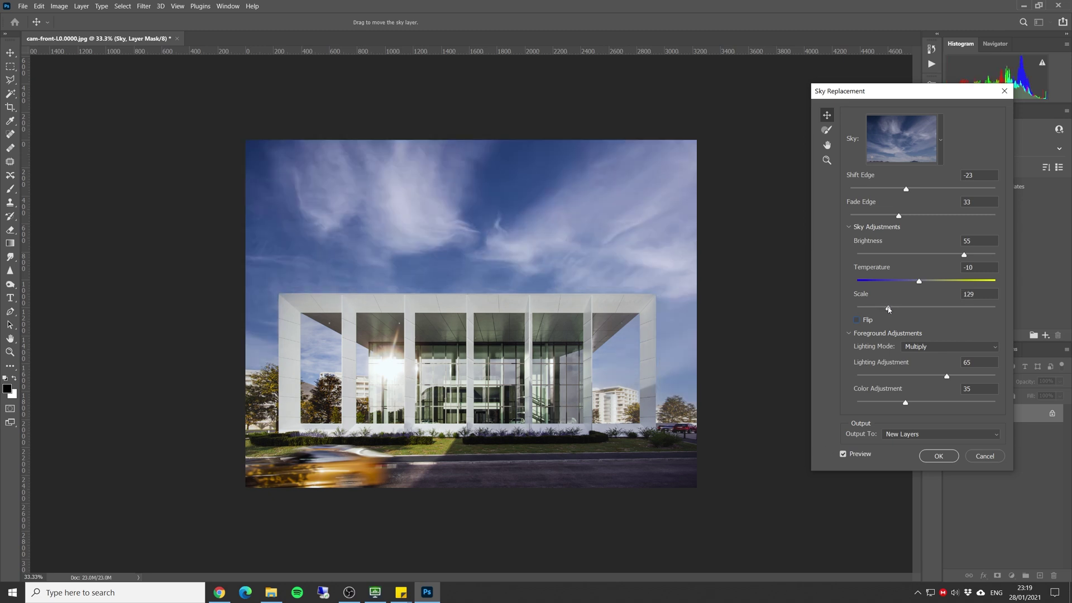
drag(888, 308, 884, 308)
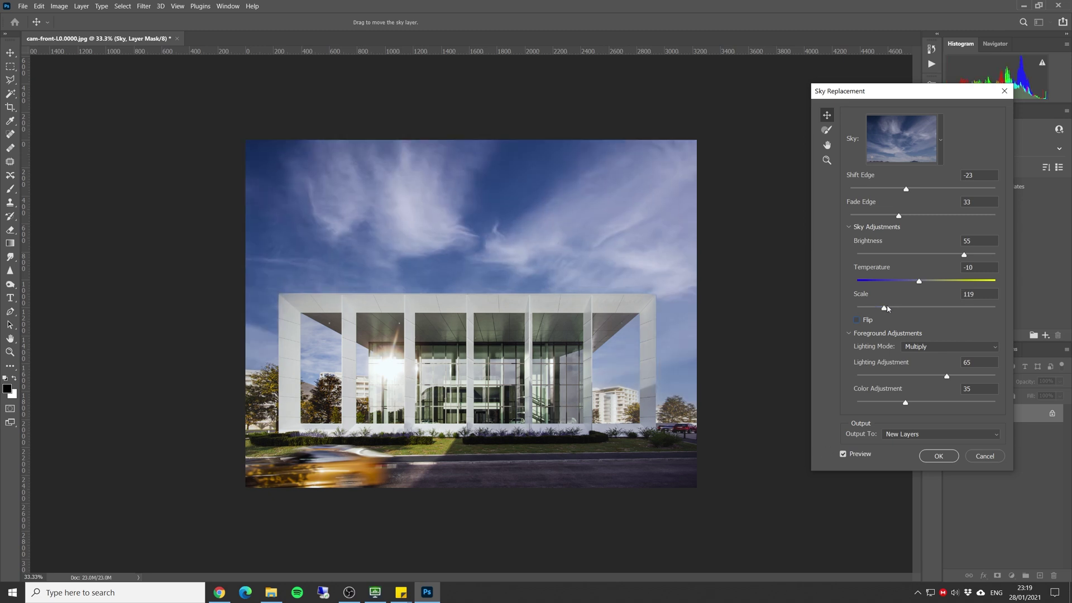
click(858, 322)
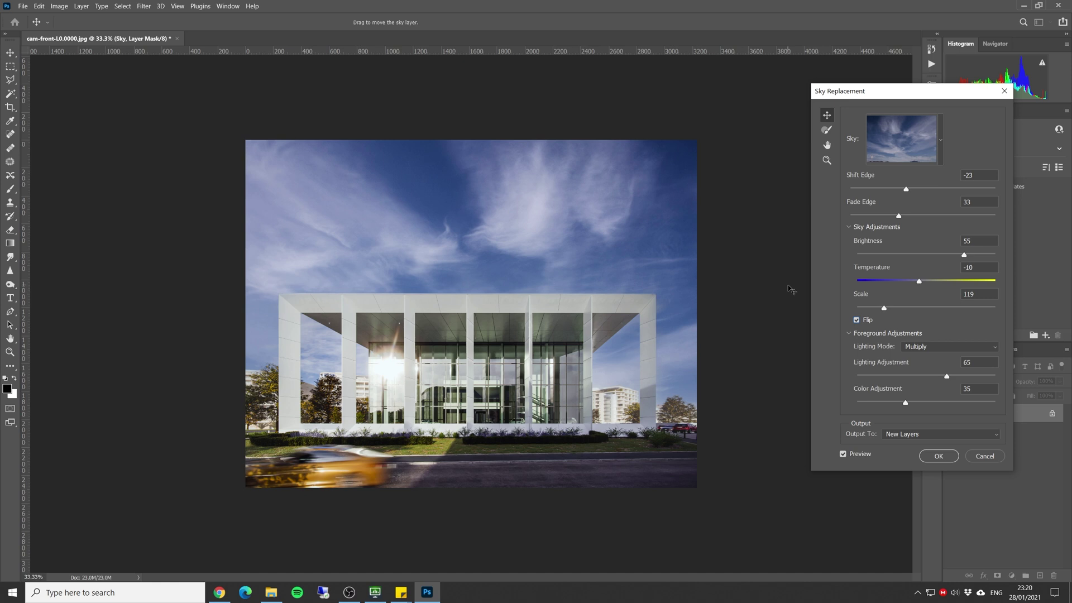
Unflip the sky and set foreground lighting to Screen with Lighting Adjustment 26
click(857, 320)
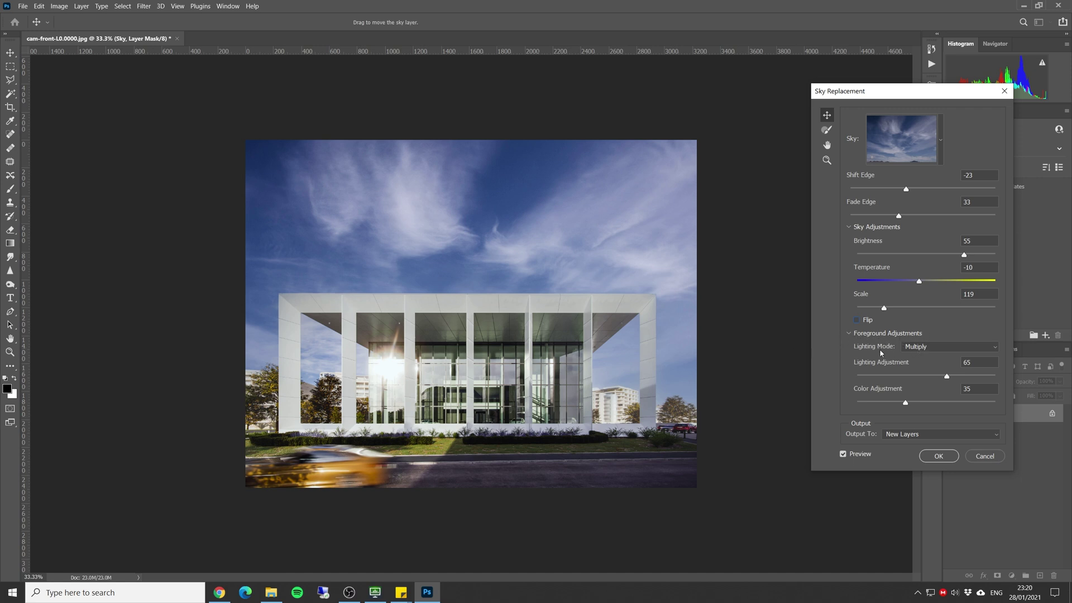
click(925, 348)
click(924, 357)
click(926, 348)
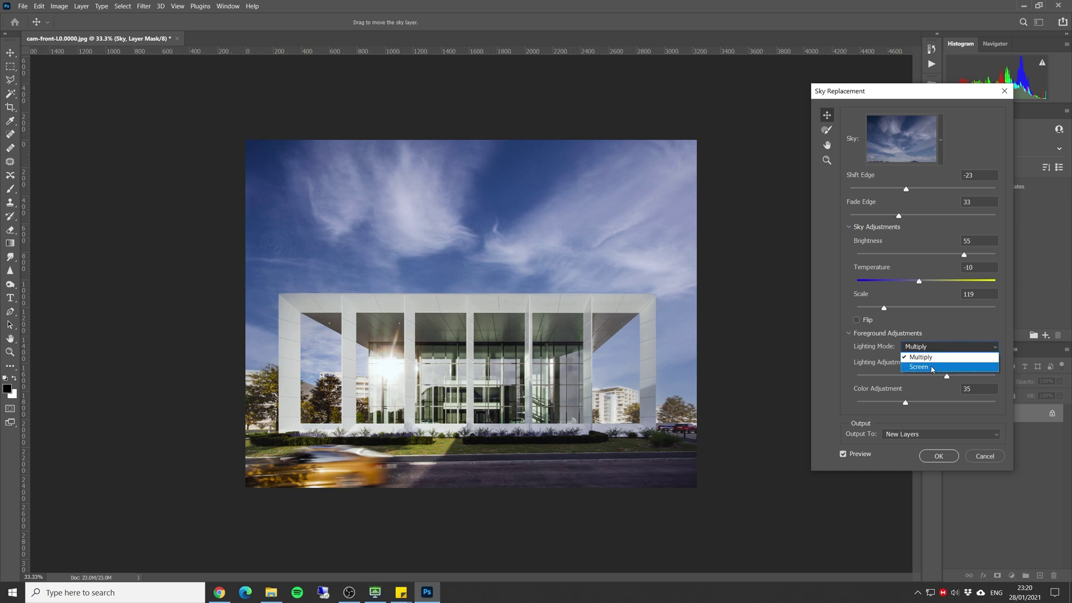
click(930, 368)
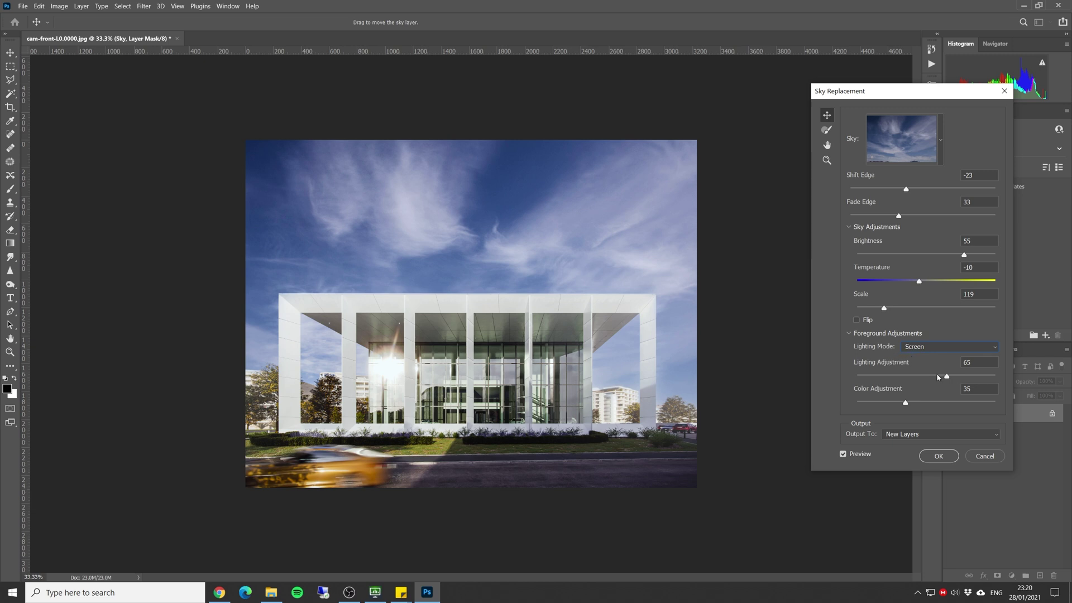
drag(938, 378, 934, 375)
drag(902, 378, 893, 376)
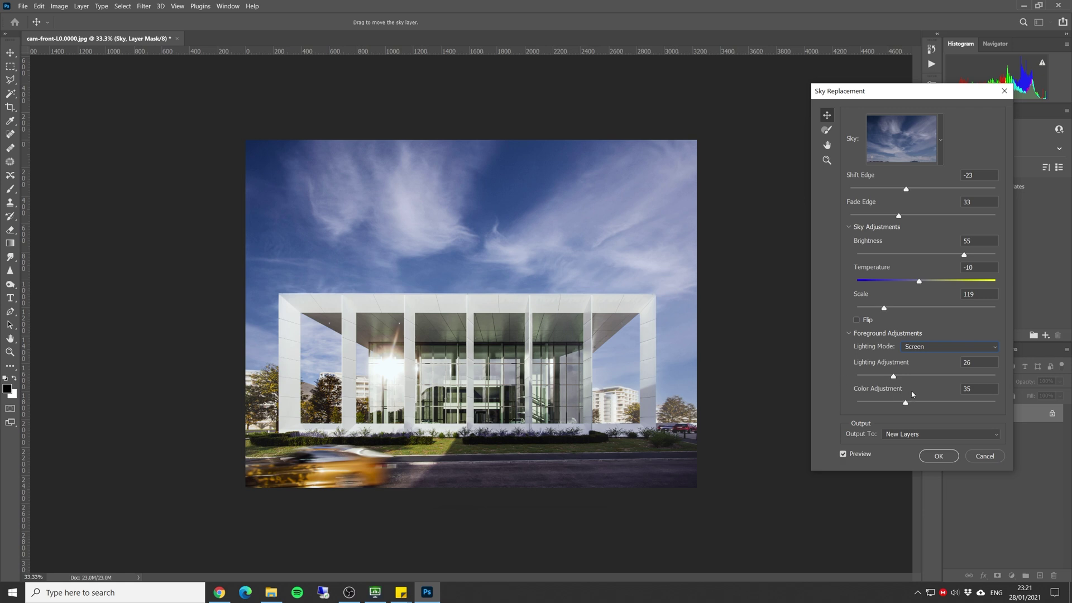
Set the foreground Color Adjustment to 38
drag(954, 403, 969, 404)
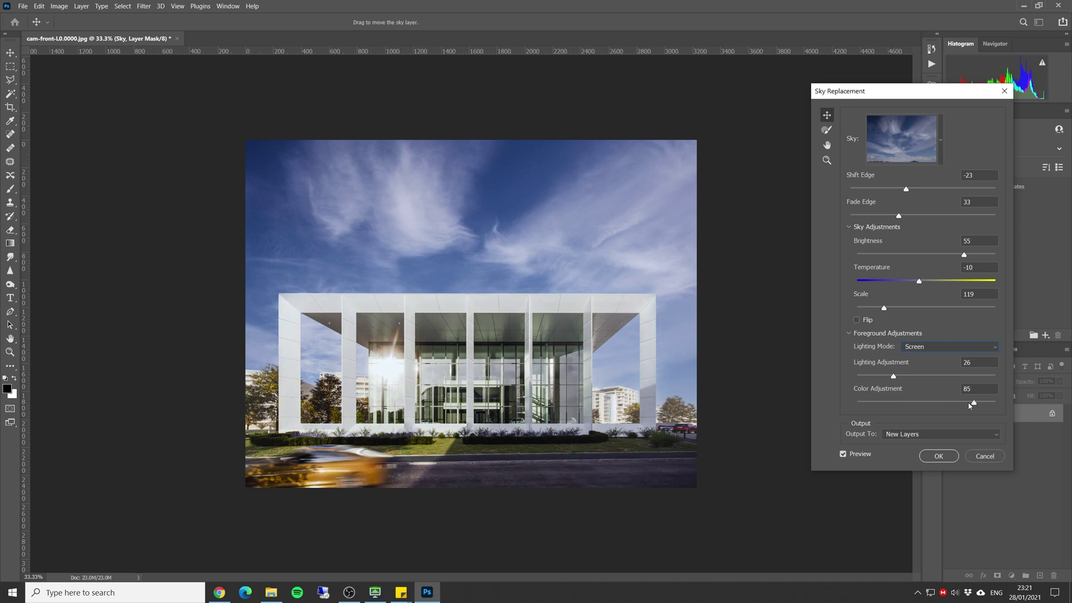
click(884, 403)
click(976, 403)
drag(909, 404, 915, 402)
Compare the preview with the original, keep Output To as New Layers, and apply
click(844, 454)
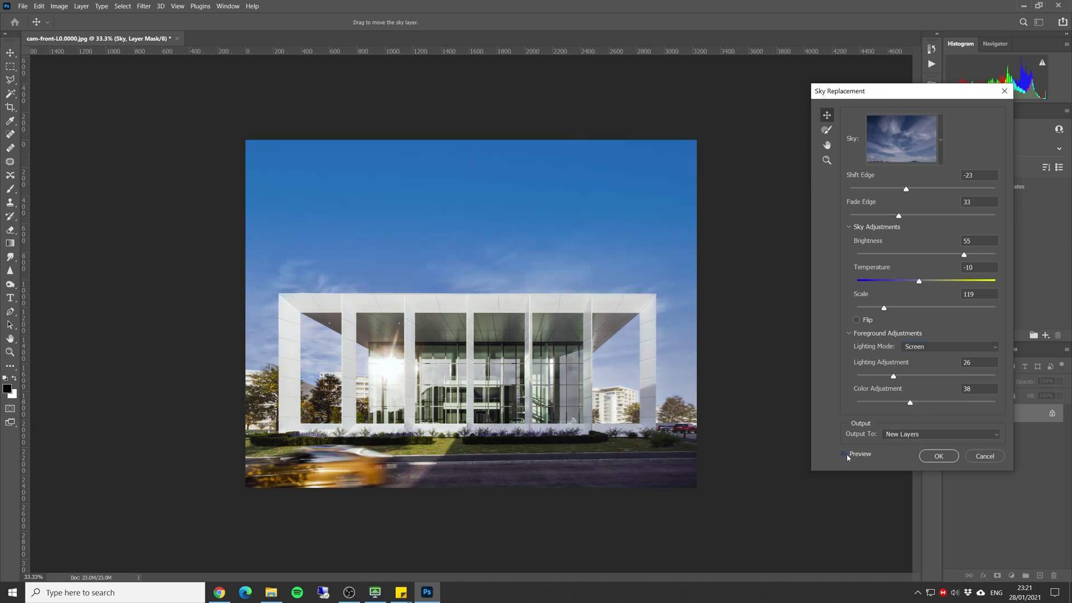
click(844, 454)
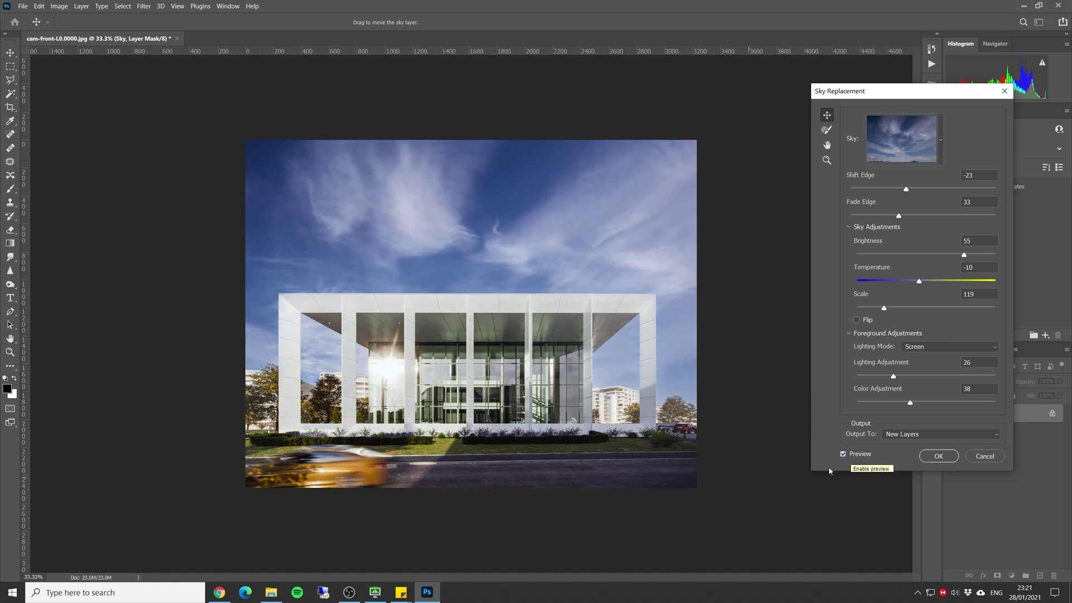
click(914, 438)
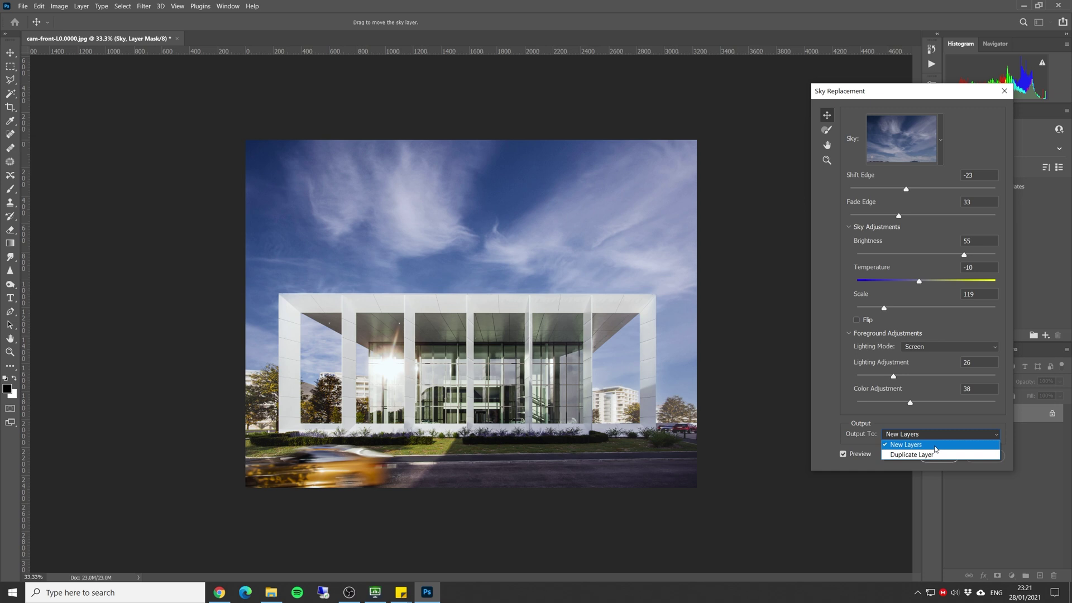
click(928, 419)
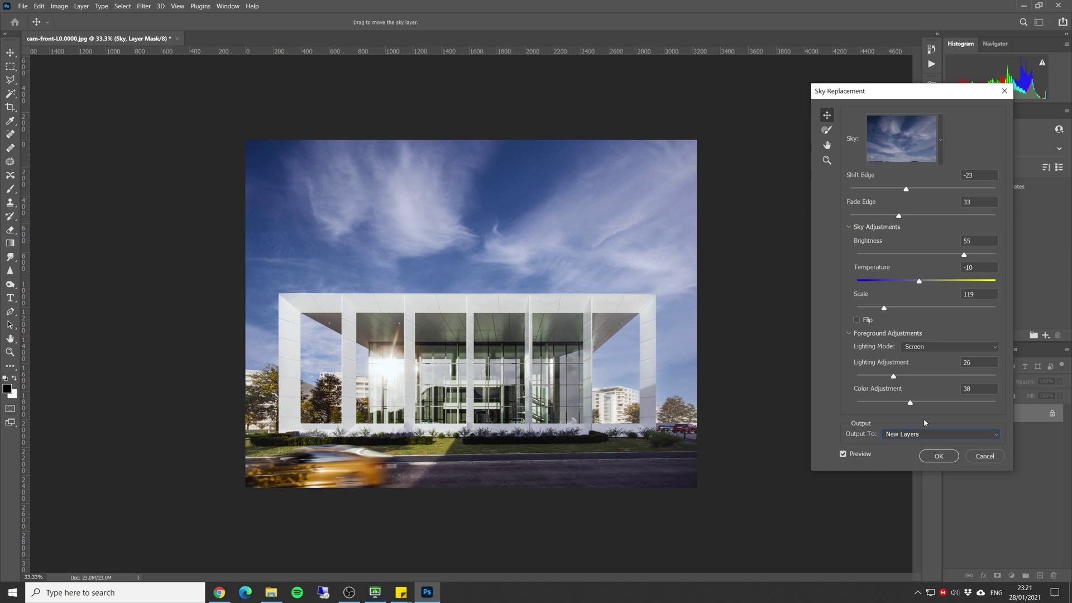
click(940, 456)
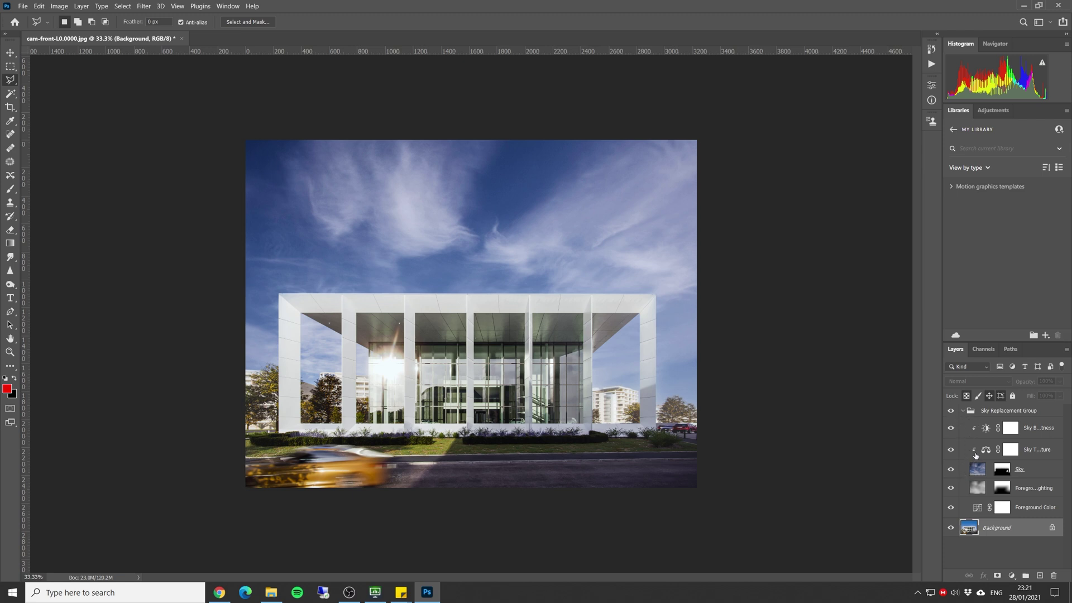
Inspect the Sky Replacement Group's layers and Sky Temperature mask, then switch to Unsplash in Chrome
click(963, 411)
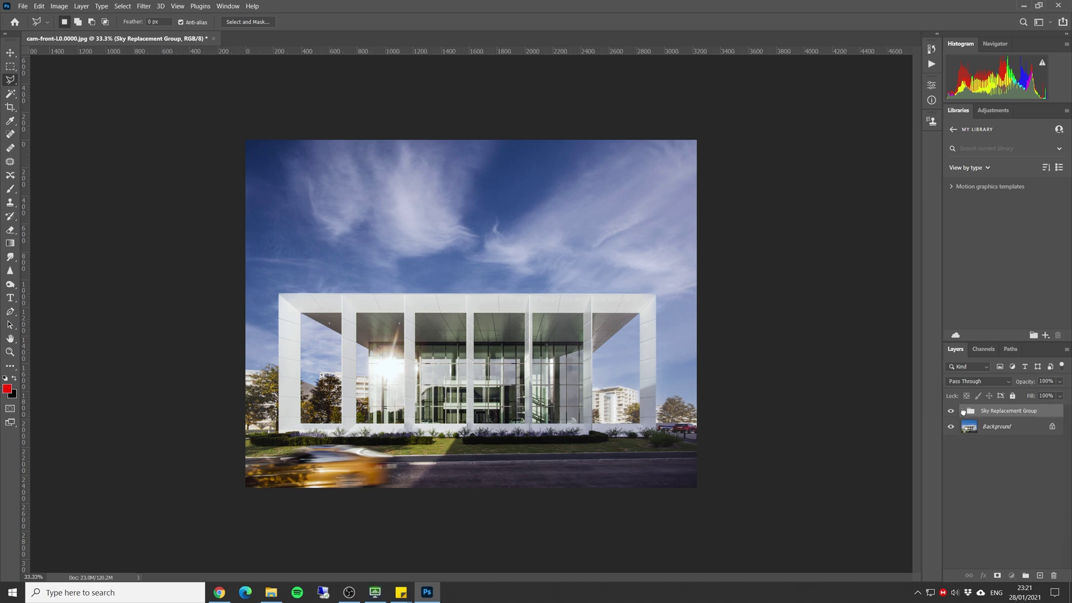
click(962, 411)
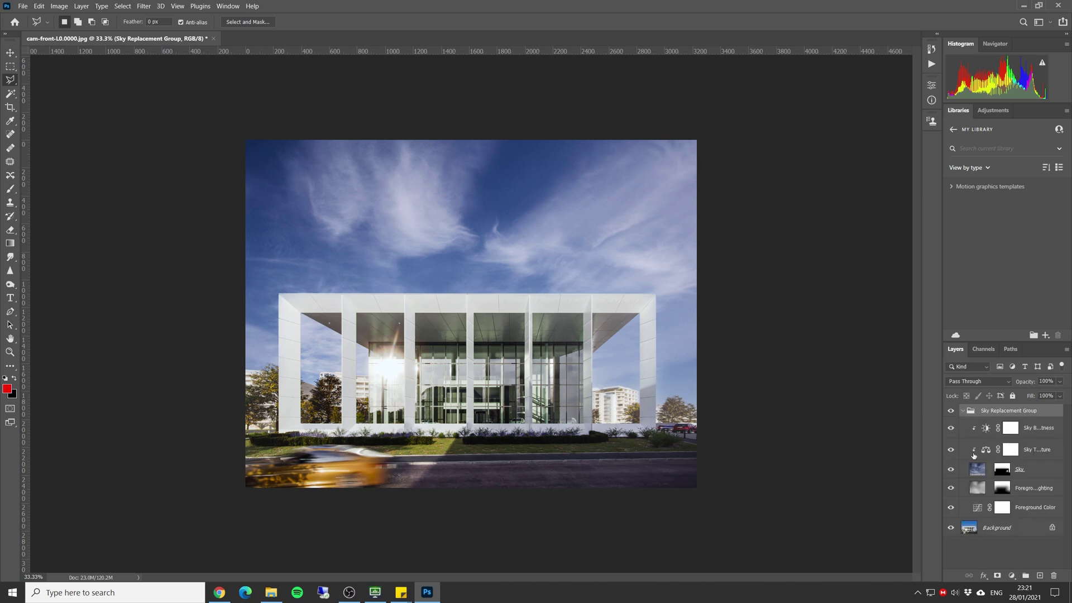
click(1023, 453)
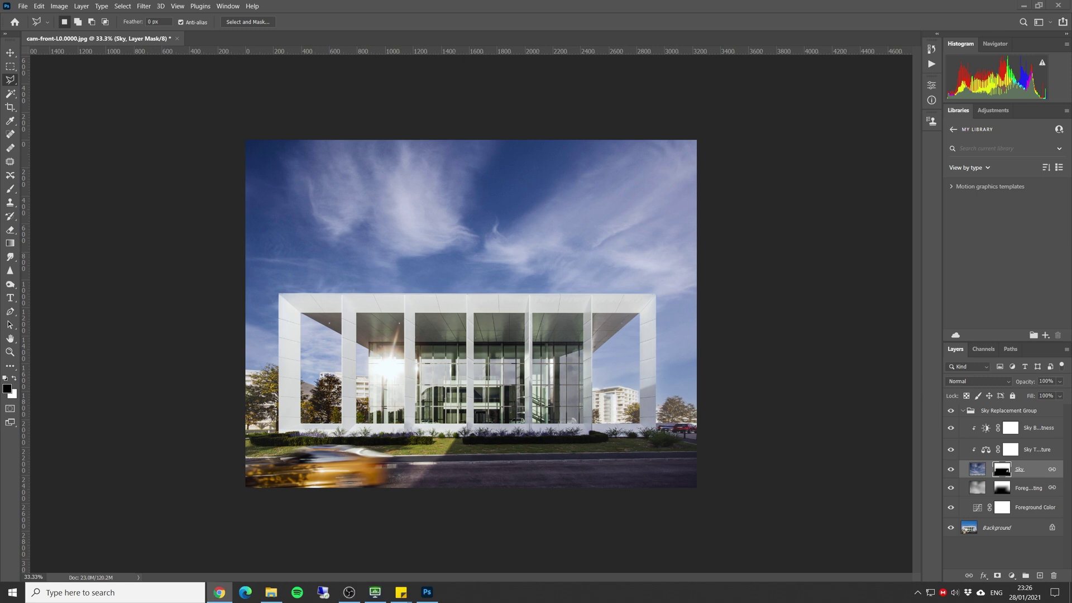
click(219, 593)
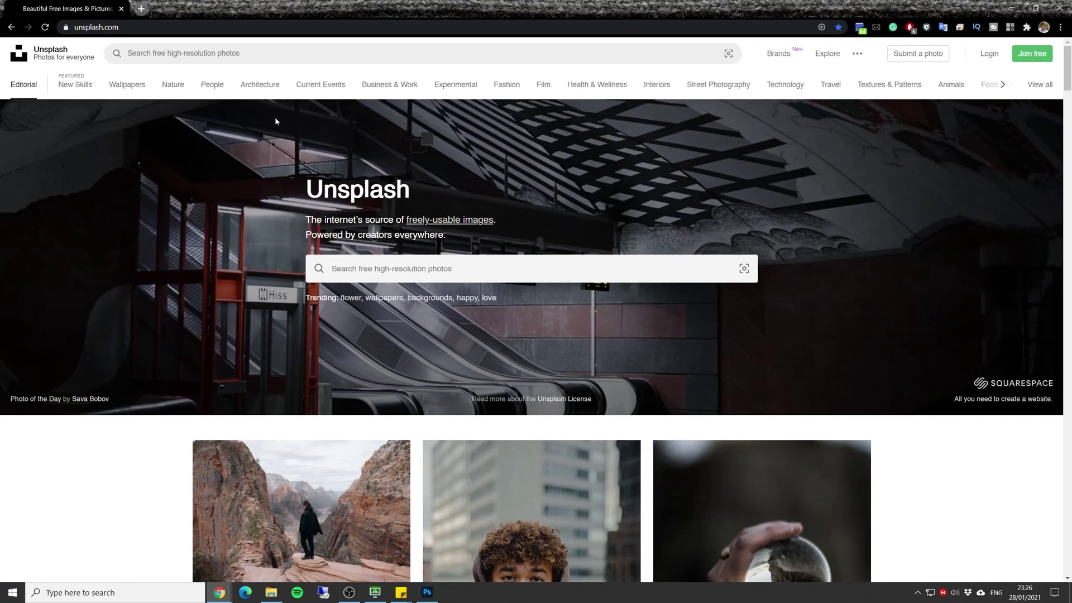
Browse the Unsplash Architecture topic, scrolling down through its photos
click(260, 85)
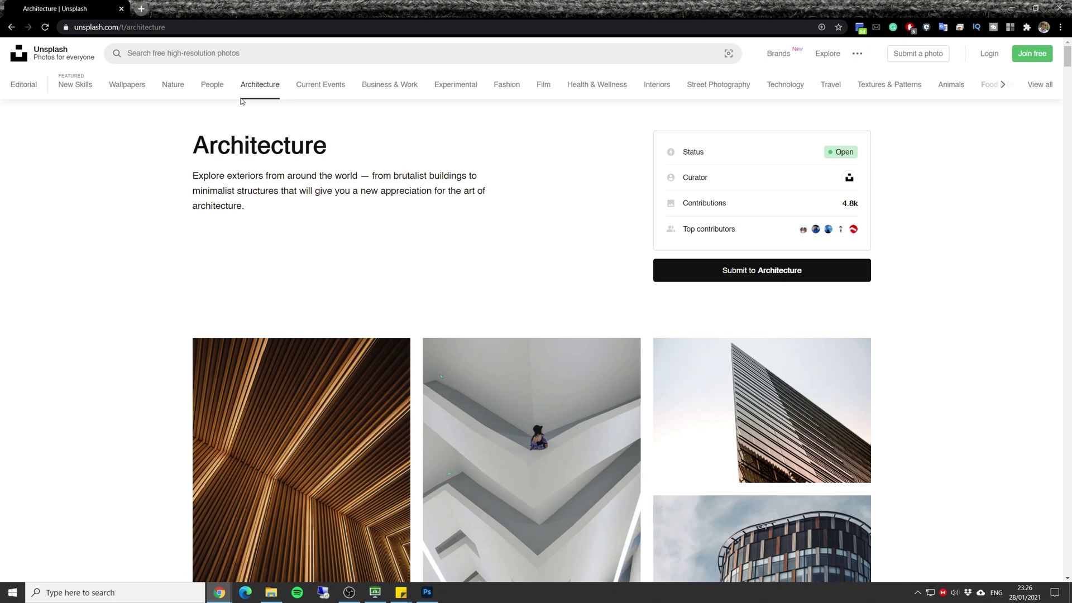
scroll(510, 236, down, 8)
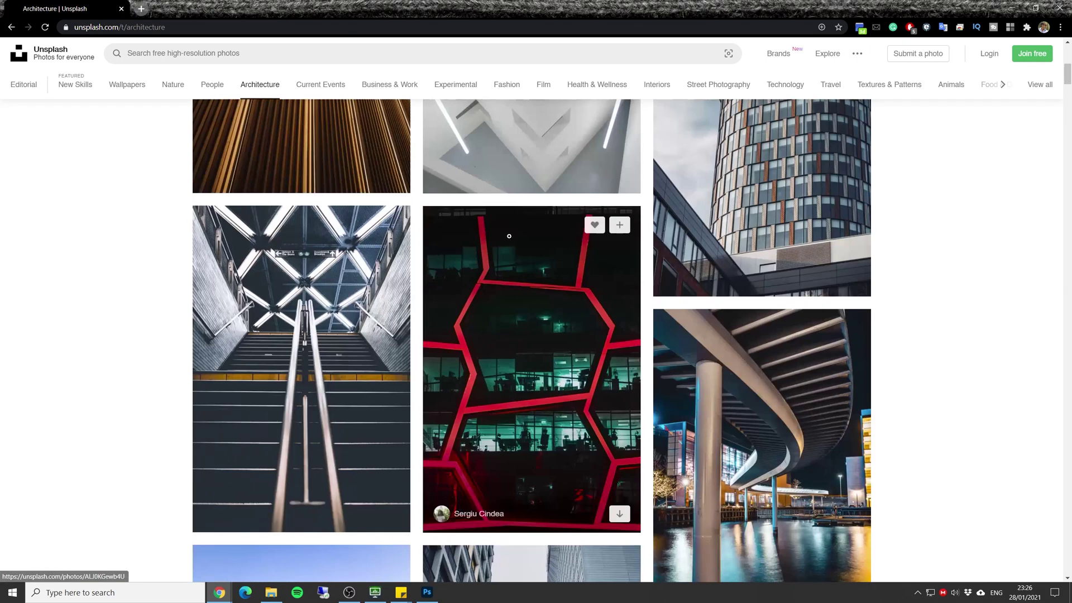
scroll(509, 237, down, 10)
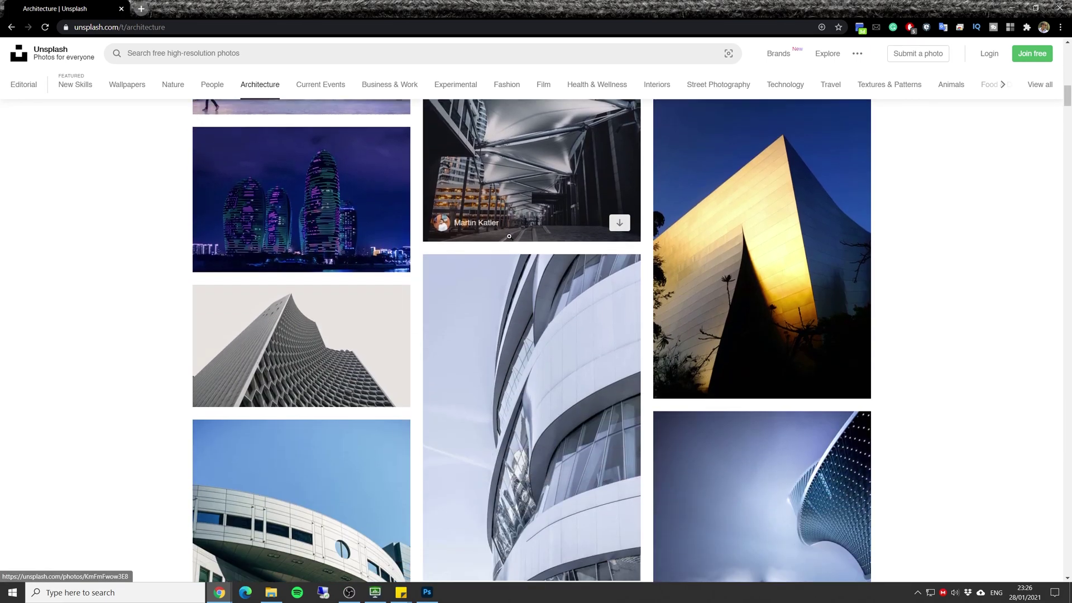
scroll(509, 236, down, 3)
scroll(509, 236, down, 16)
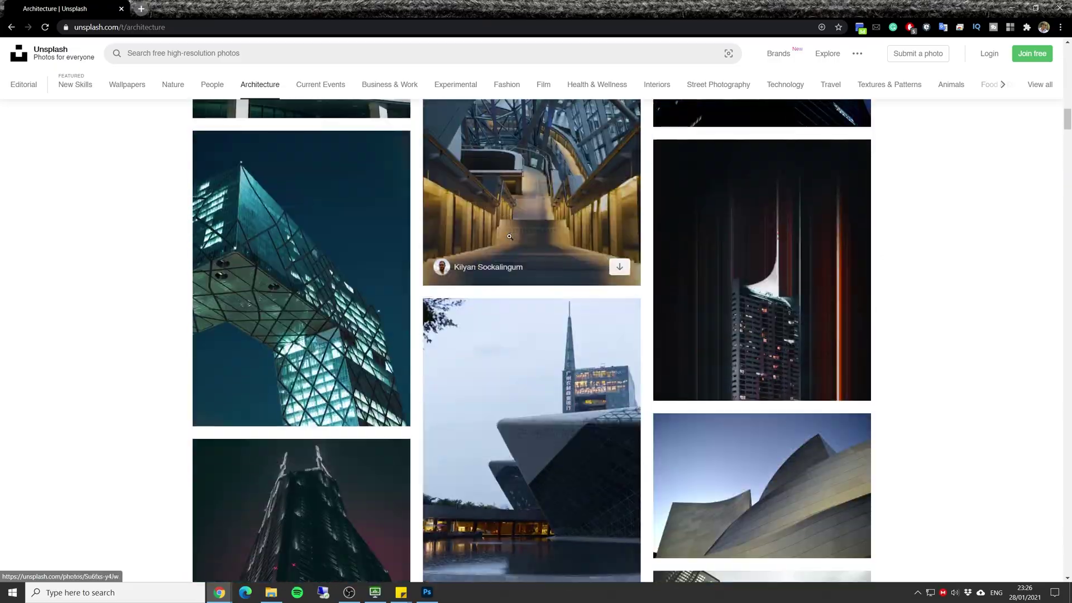
scroll(509, 236, down, 20)
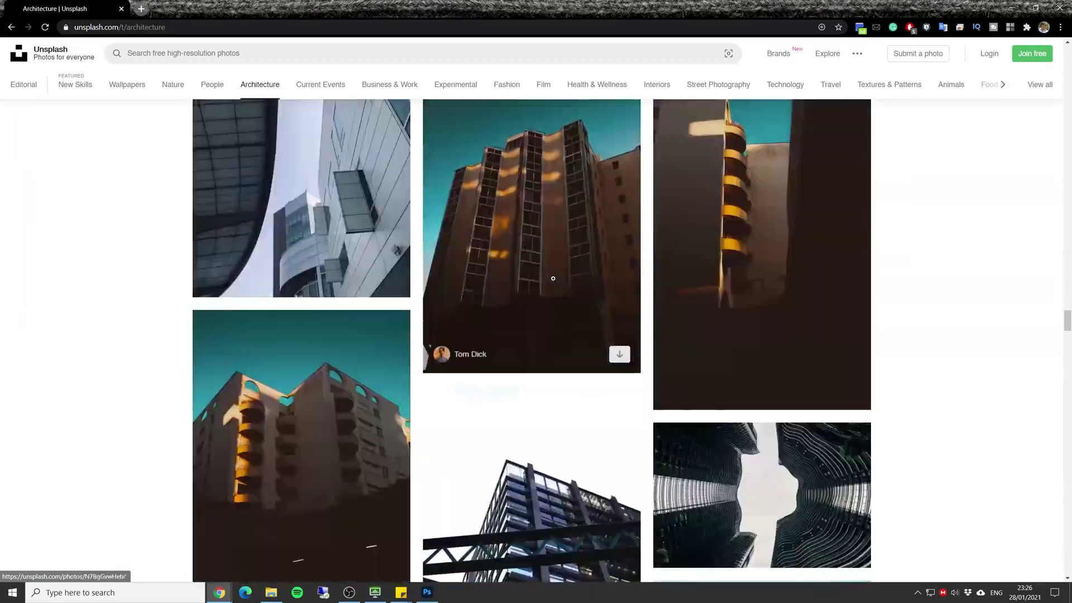
scroll(553, 278, down, 20)
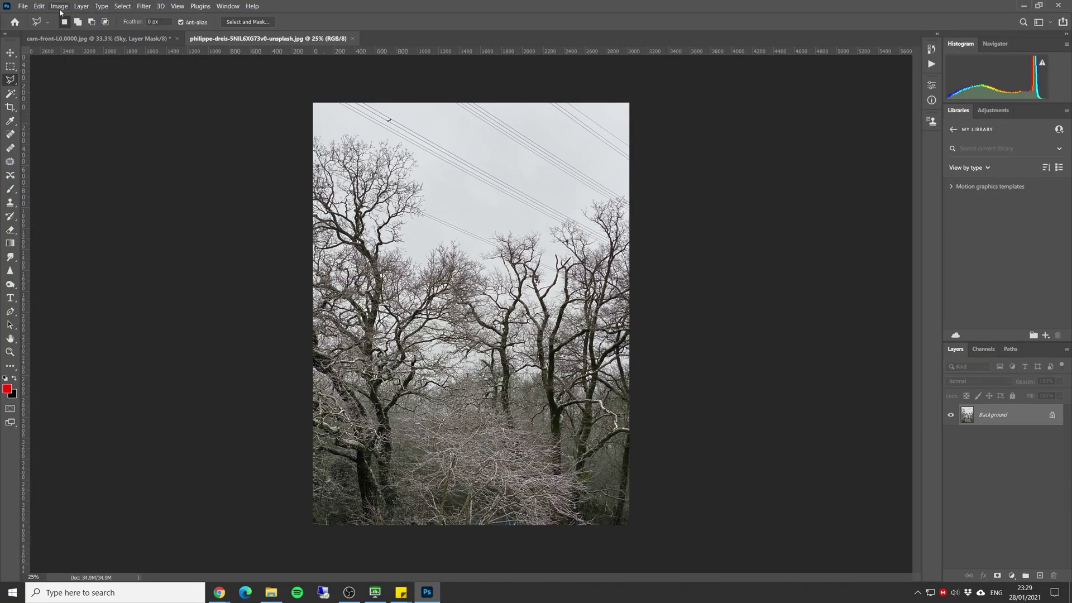
Start Sky Replacement on the tree photo, zoom to check branch edges, and show the sky presets
click(39, 7)
click(102, 261)
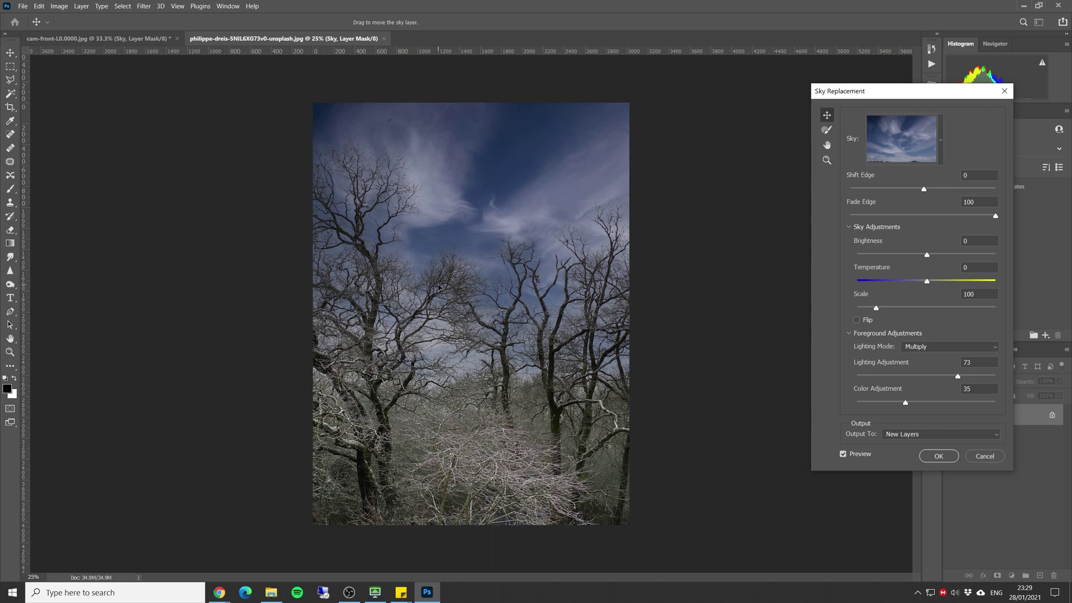
key(ctrl+plus)
key(ctrl+plus)
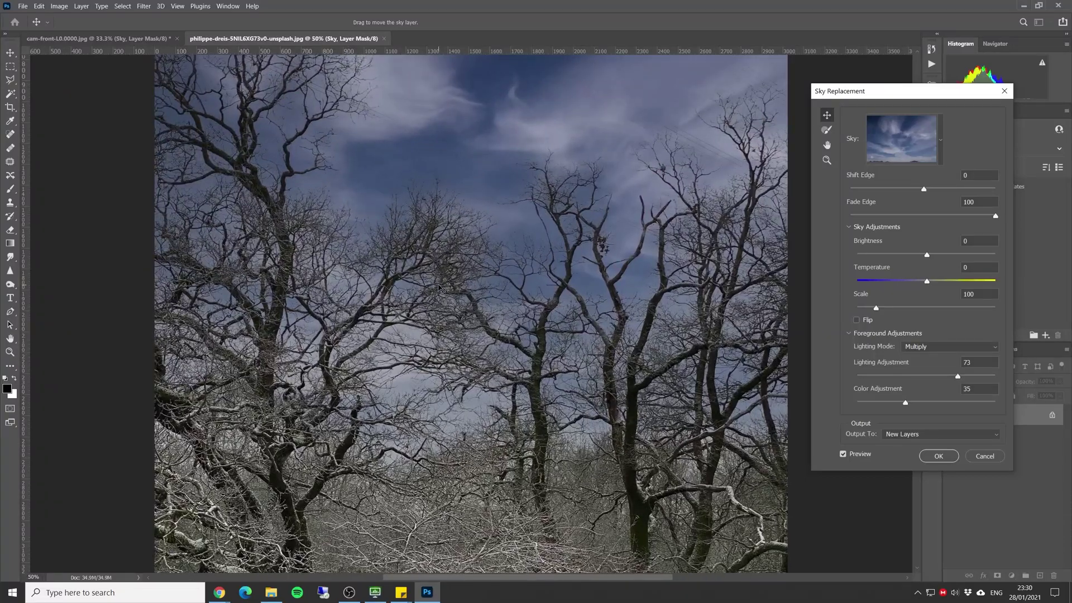
key(ctrl+plus)
key(ctrl+plus)
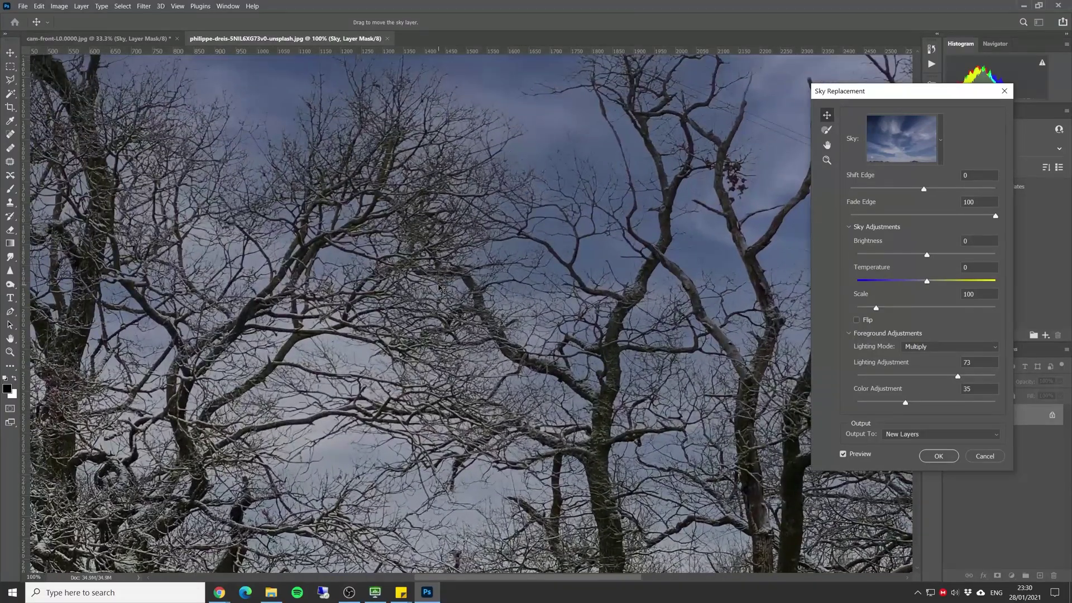
key(ctrl+minus)
key(ctrl+minus)
key(ctrl+minus)
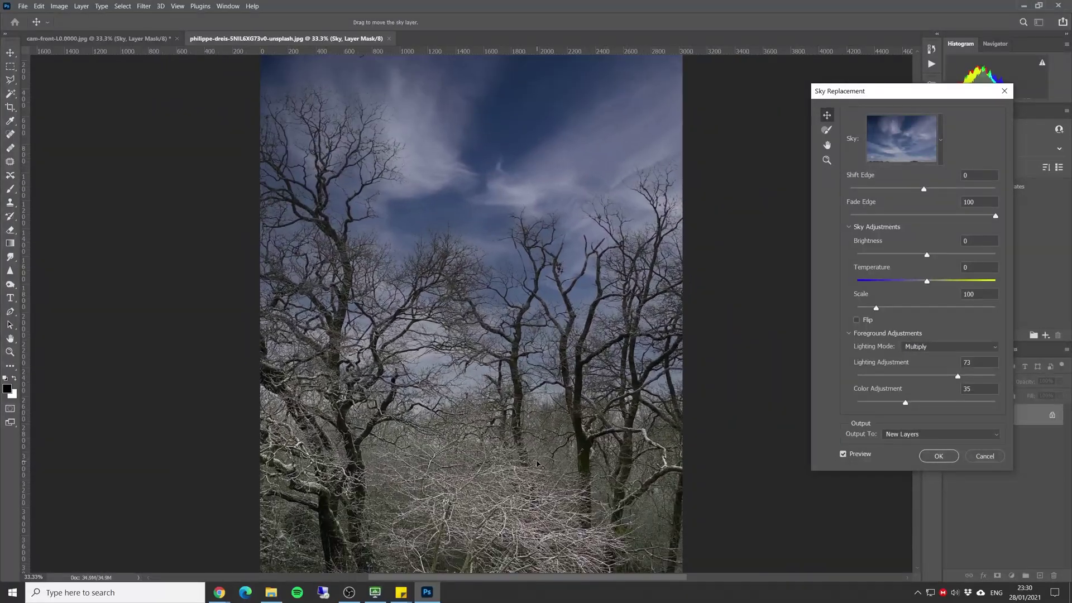
click(941, 140)
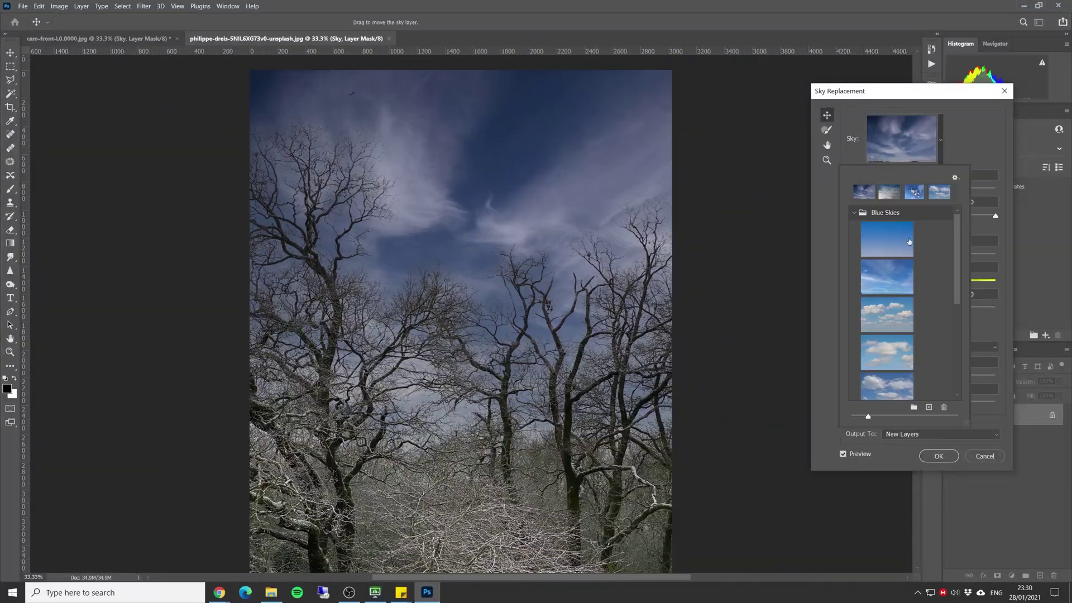
Try several Blue Skies presets and settle on the deep-blue sweeping-cloud sky for the trees
click(892, 279)
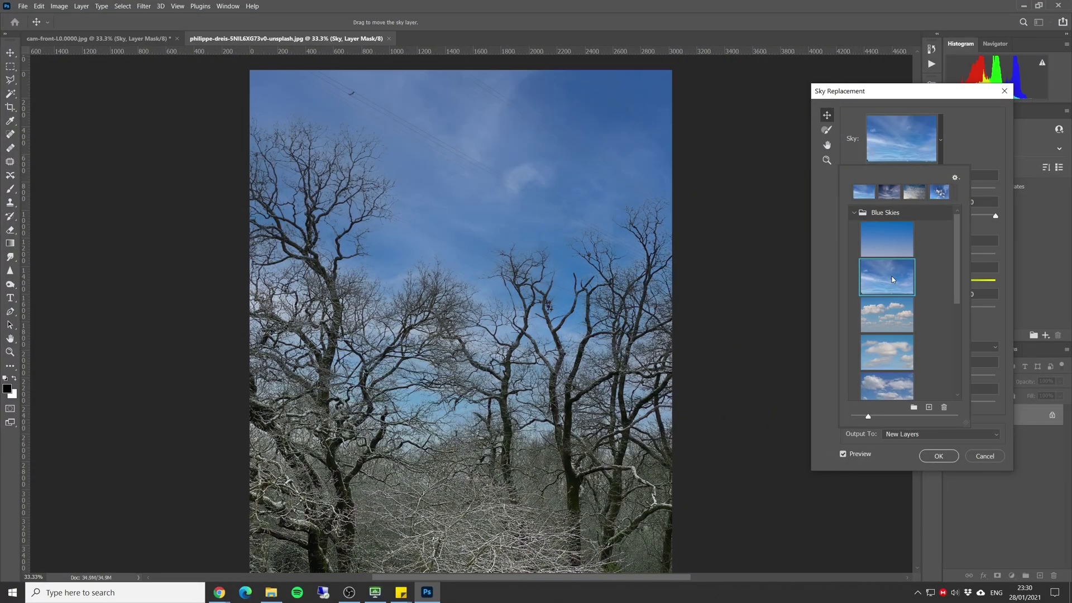
scroll(892, 279, down, 5)
click(887, 306)
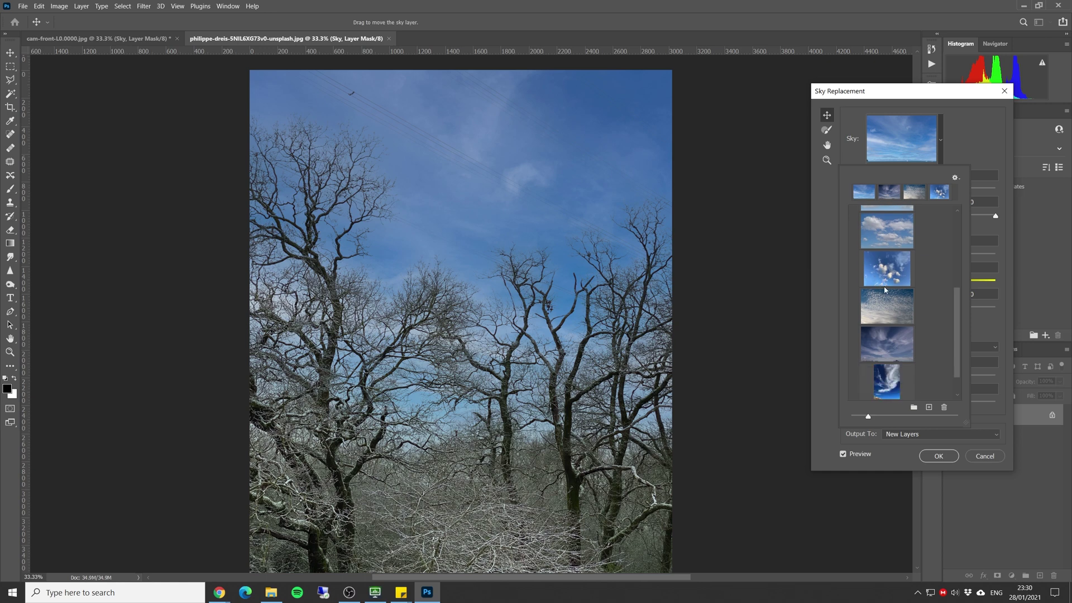
click(888, 274)
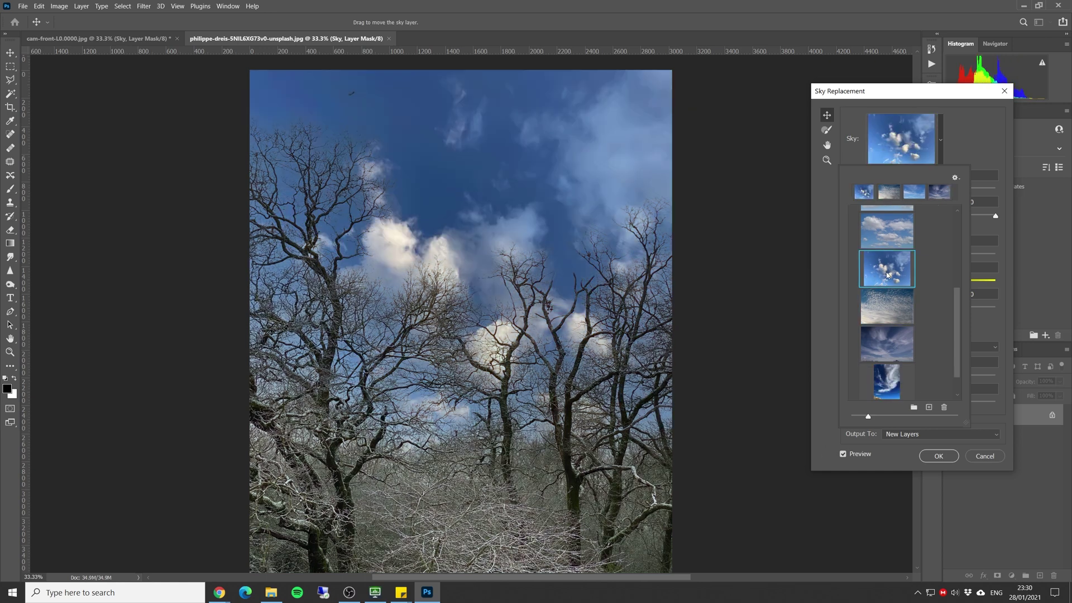
click(732, 295)
click(900, 139)
click(888, 353)
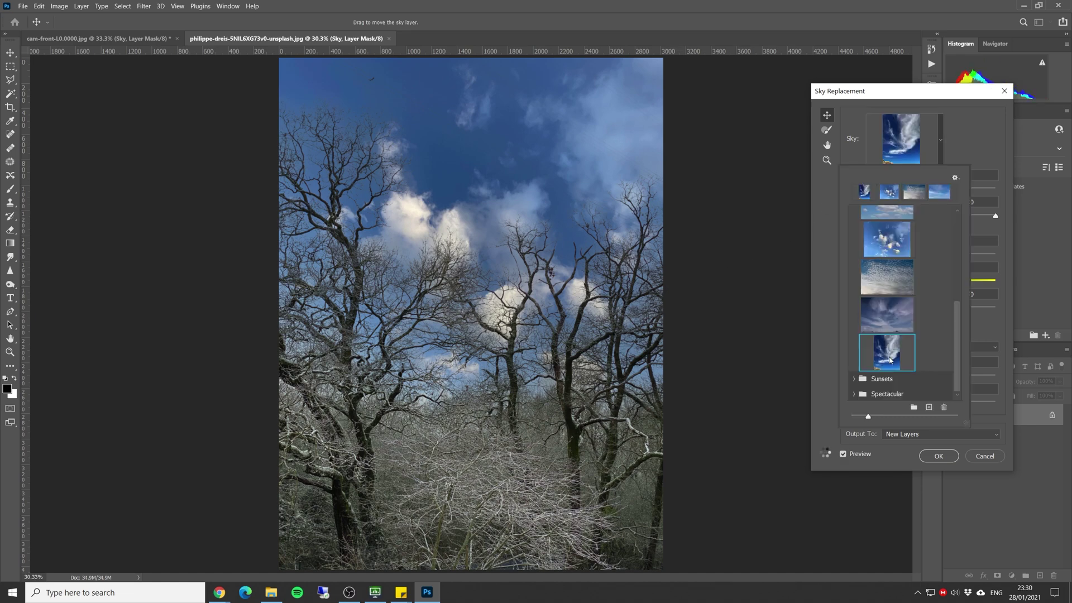
click(743, 273)
key(ctrl+minus)
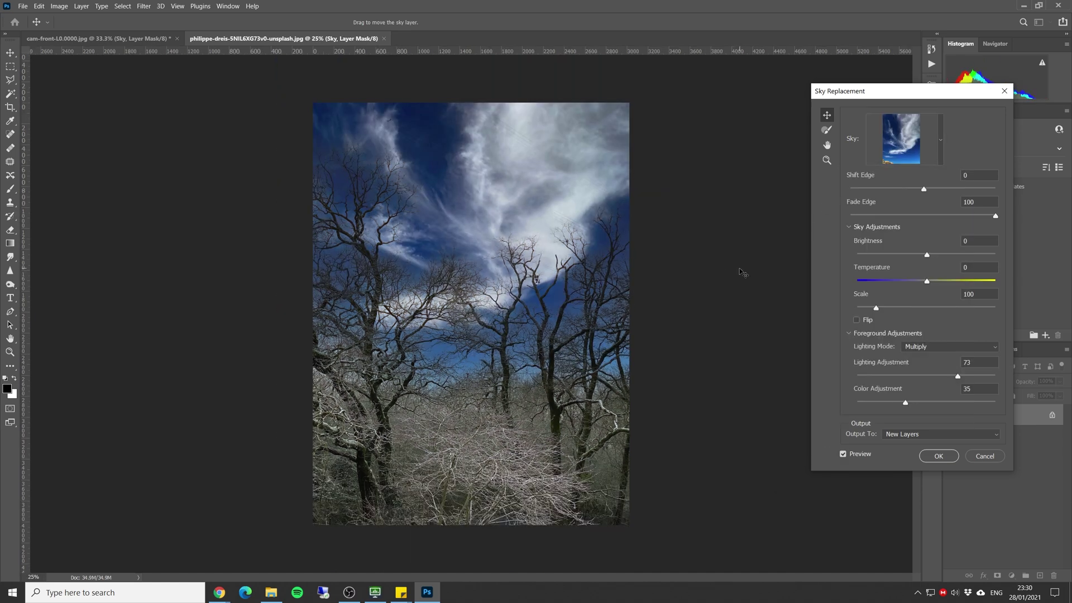
Toggle the preview while zooming in to compare the new sky against the original grey sky
click(843, 454)
click(843, 454)
click(843, 454)
click(843, 454)
key(ctrl+plus)
key(ctrl+plus)
key(ctrl+plus)
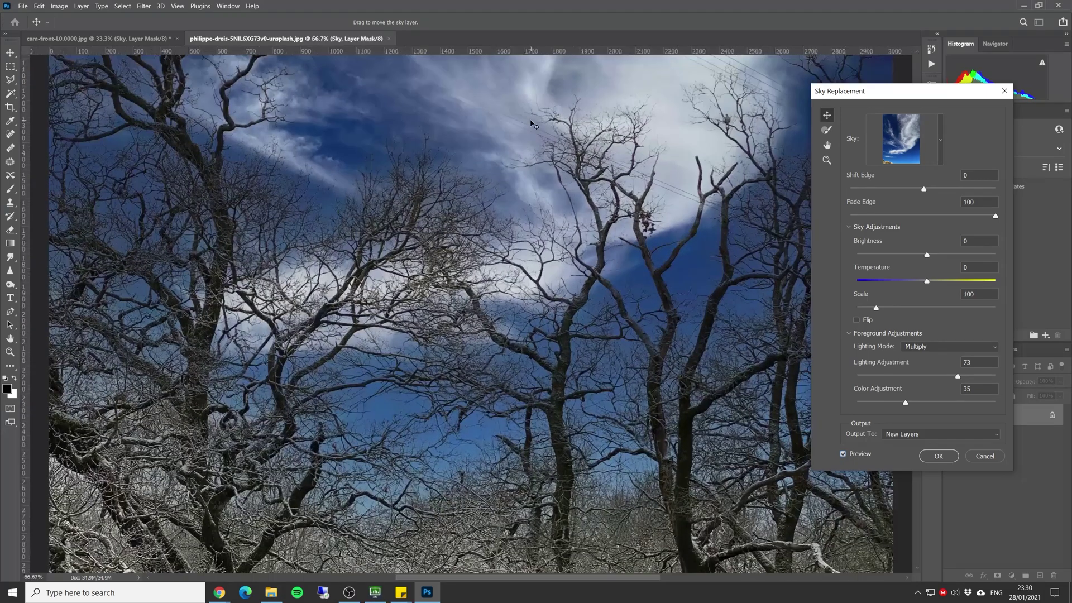
key(ctrl+plus)
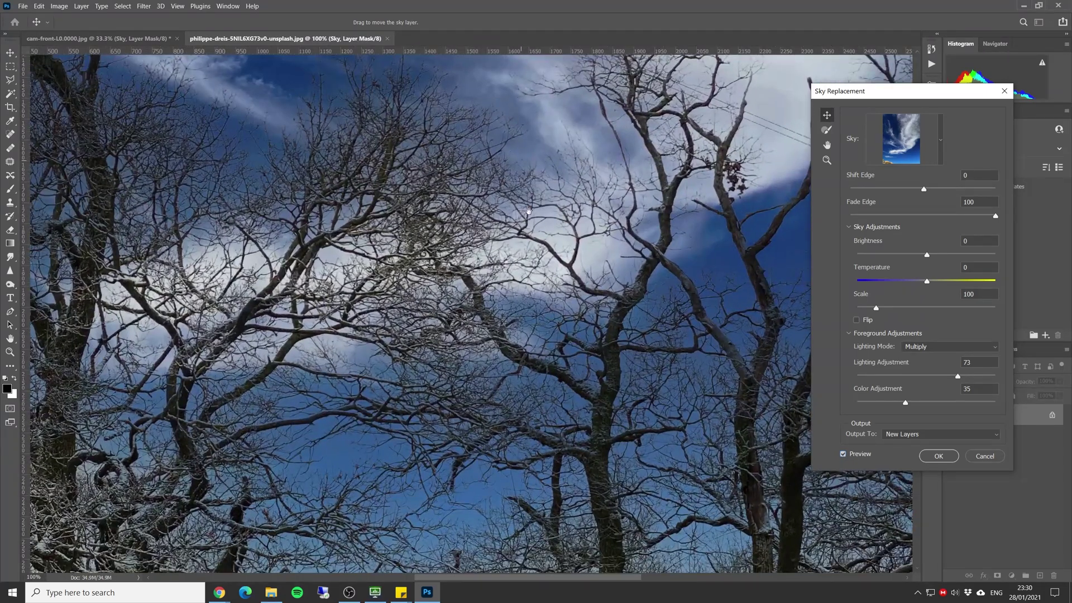
key(p)
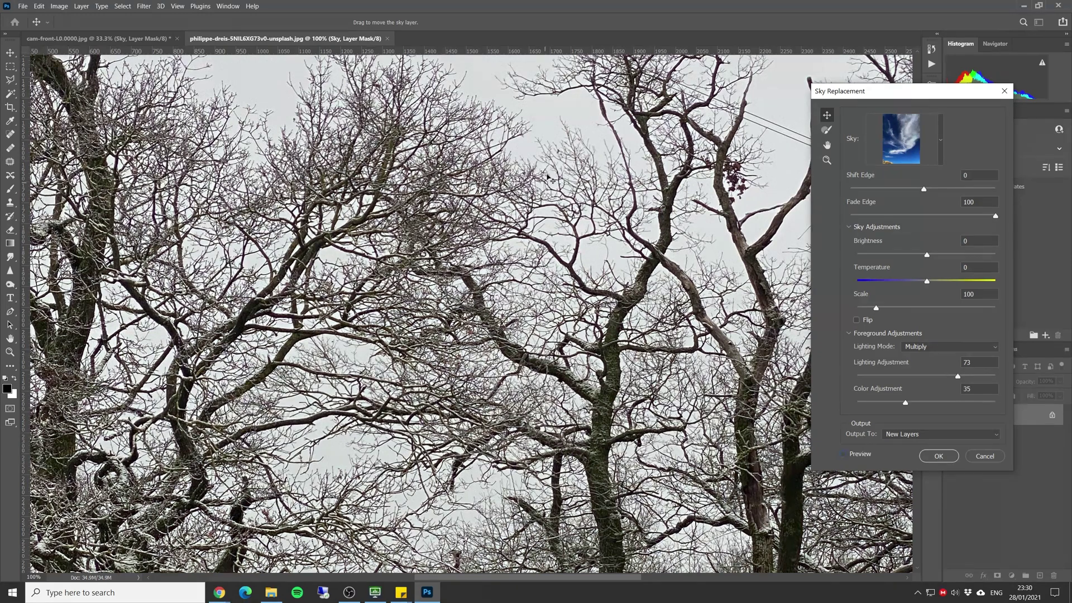
key(ctrl+minus)
key(ctrl+minus)
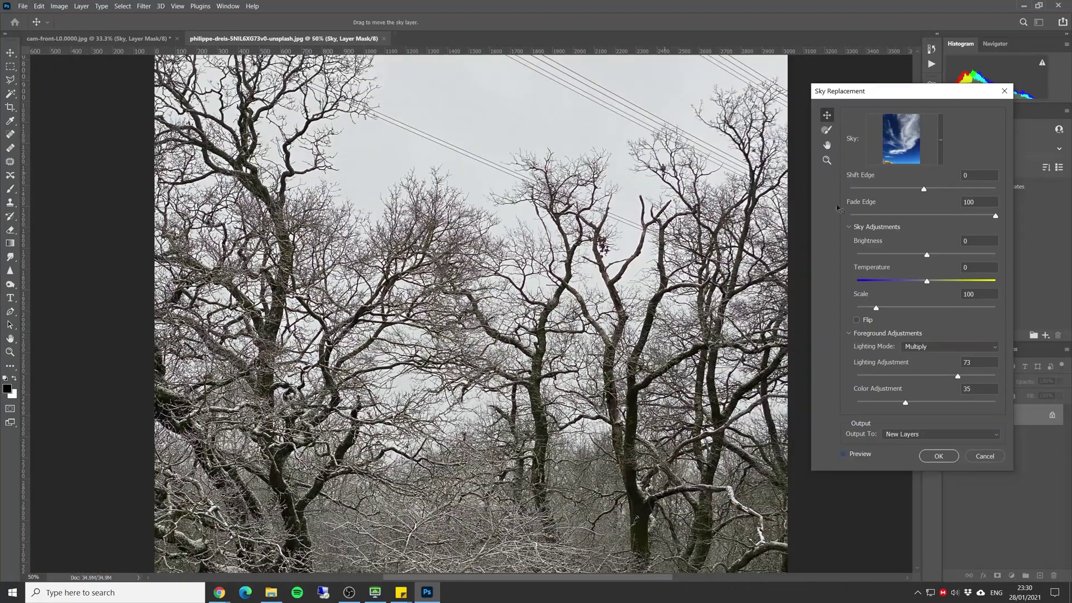
click(845, 454)
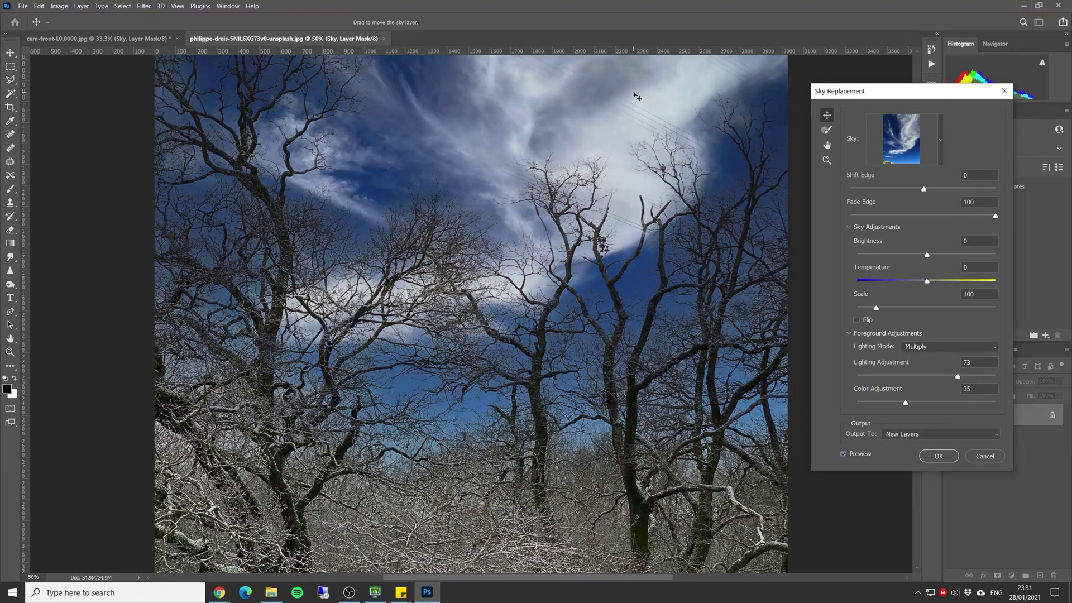
key(p)
key(p)
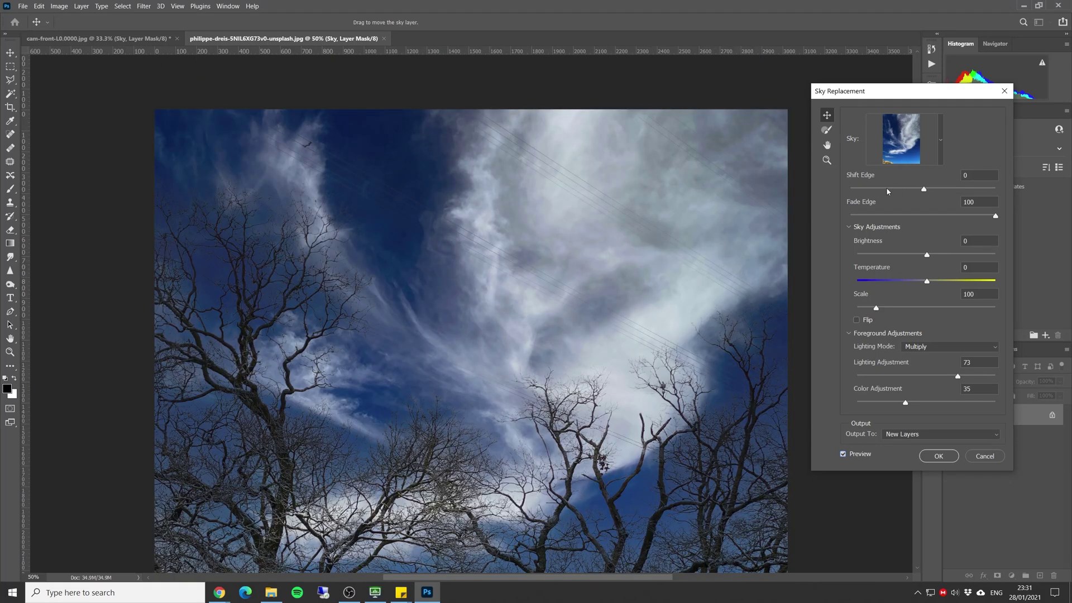
Tune the sky to Shift Edge -31, Brightness 34 and Temperature 22, keeping Multiply foreground lighting
drag(883, 190, 894, 189)
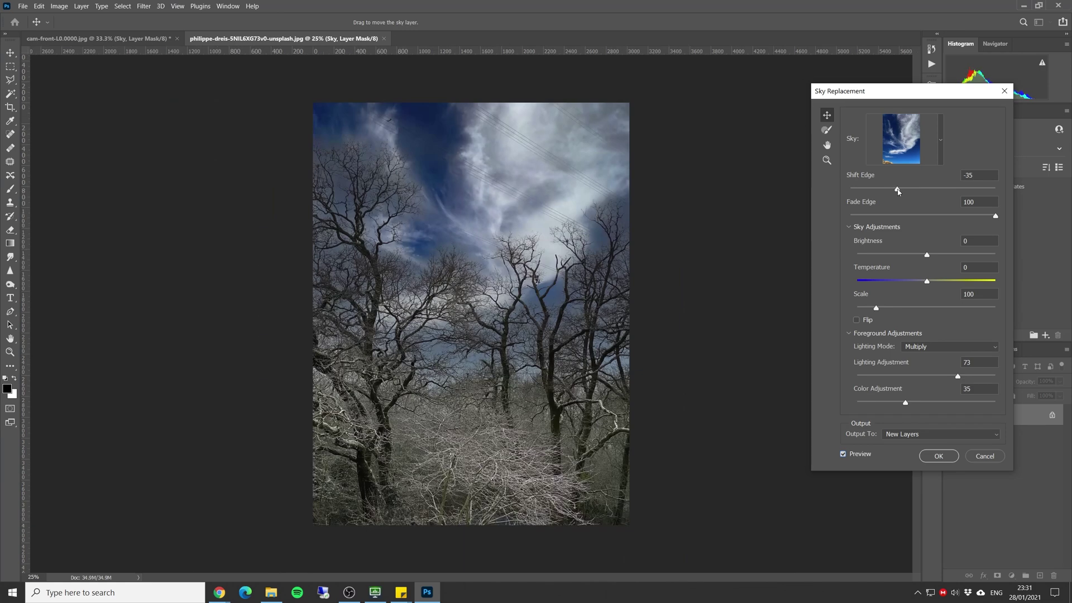
drag(927, 255, 941, 281)
click(950, 346)
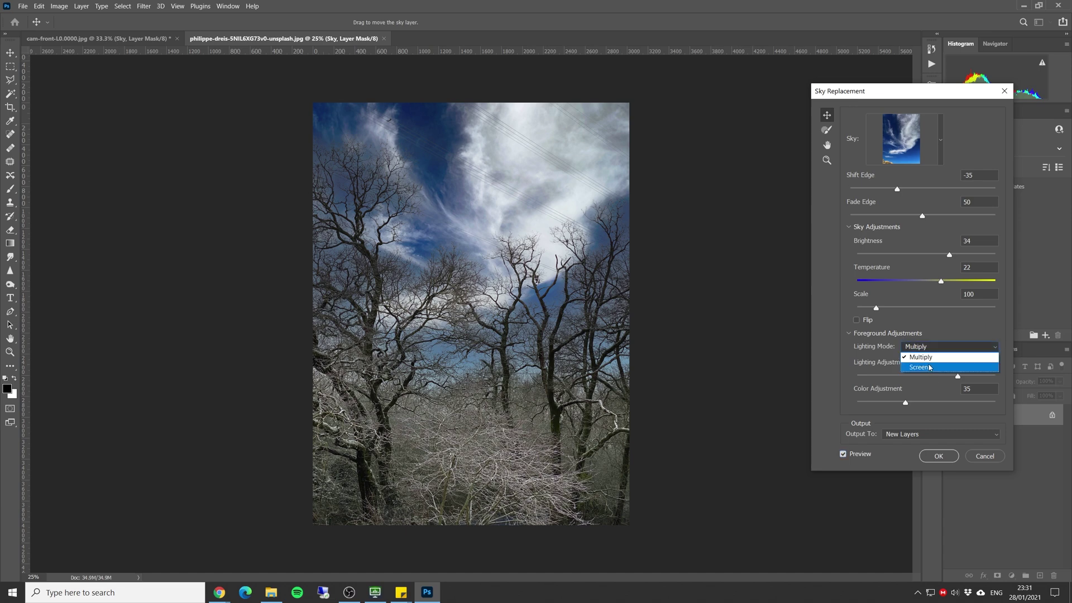
click(936, 373)
click(856, 320)
click(857, 320)
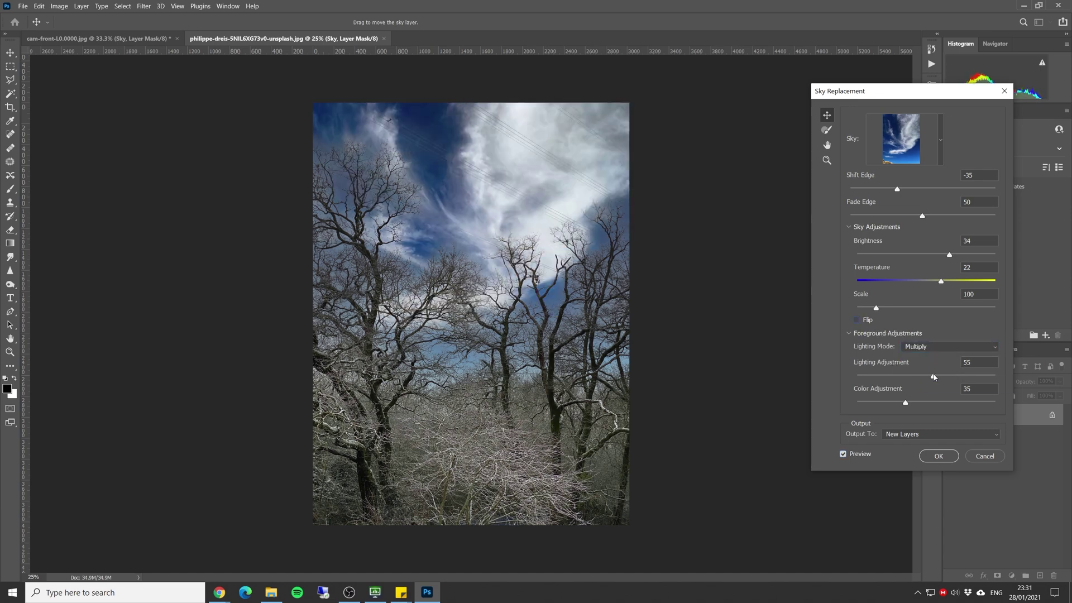
Apply the sky as a Sky Replacement Group, then toggle its visibility to compare with the original
click(938, 456)
click(951, 411)
click(951, 412)
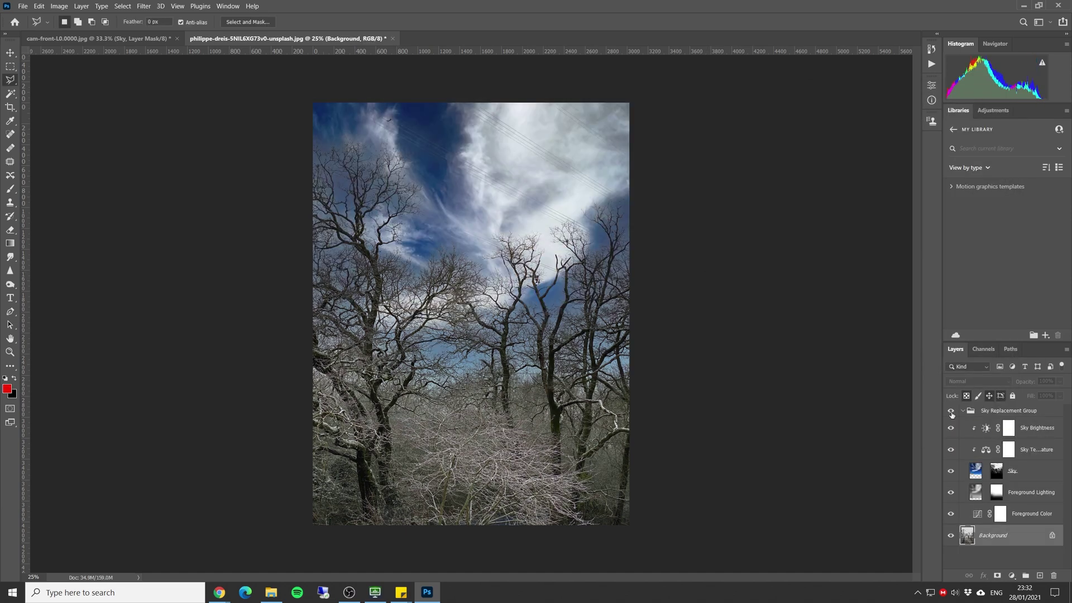